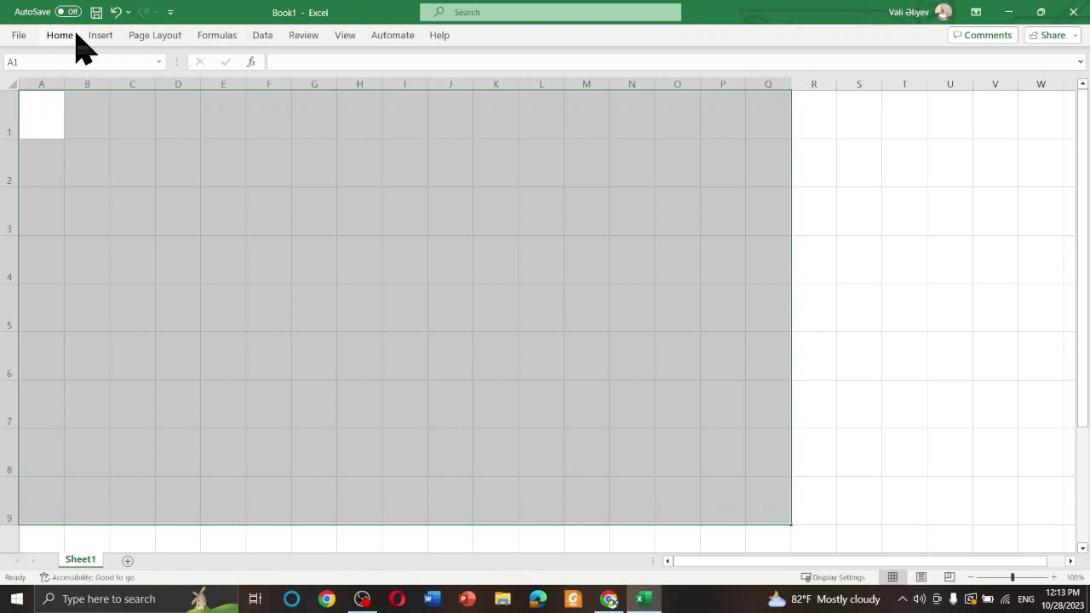
Format the selected range A1:Q9 as bold, centred horizontally and vertically, with font size 18.
left_click(69, 35)
left_click(83, 85)
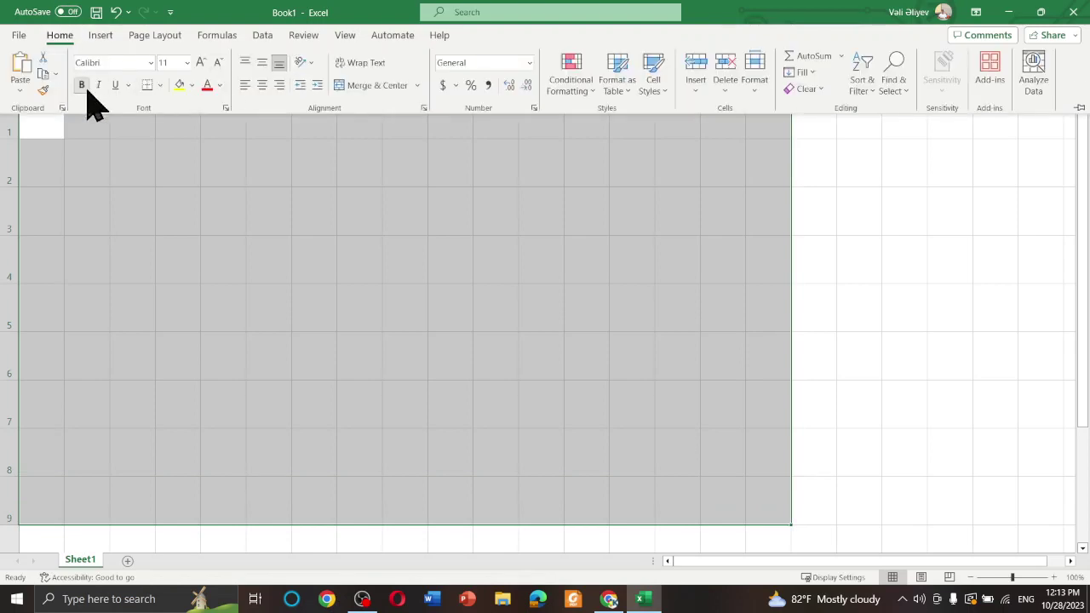
left_click(262, 85)
left_click(262, 63)
left_click(202, 64)
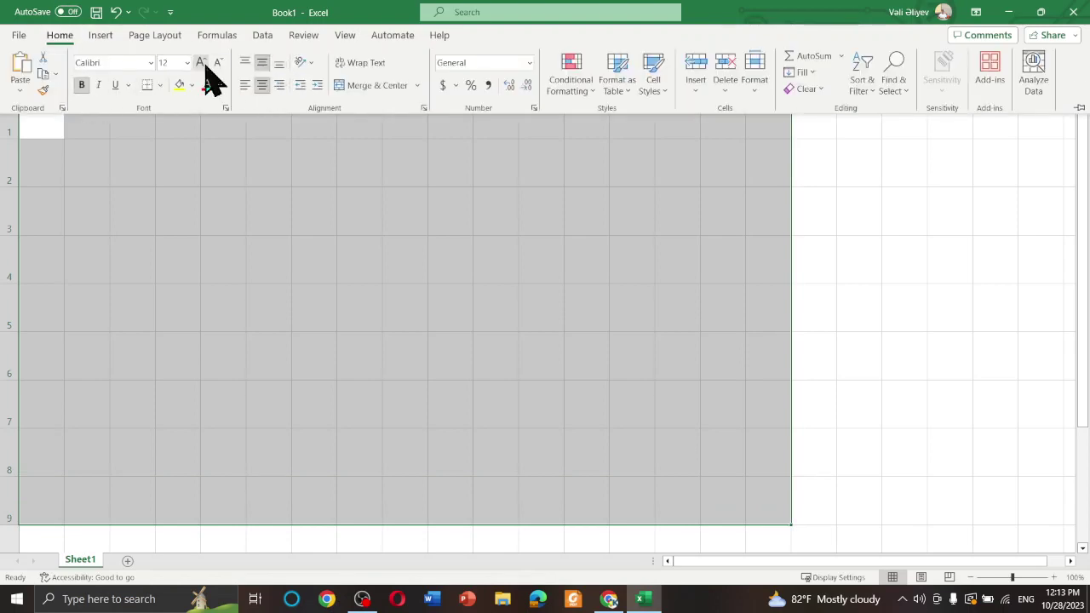
left_click(201, 64)
left_click(202, 64)
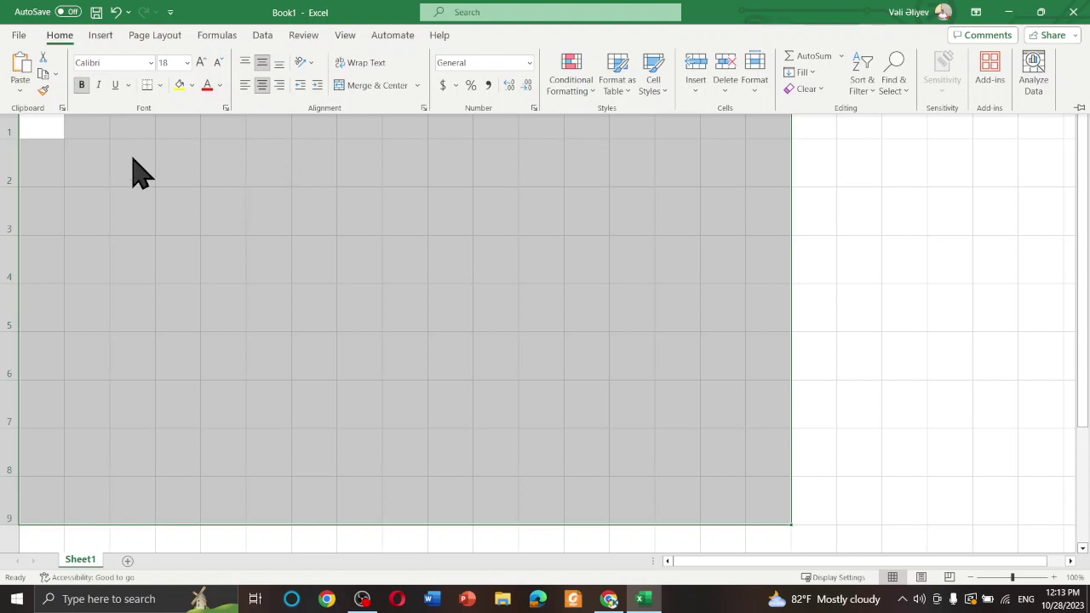
key("ctrl+F1")
Enter the numbers 1 to 7 down column A, in cells A2 to A8.
left_click(82, 146)
left_click(46, 159)
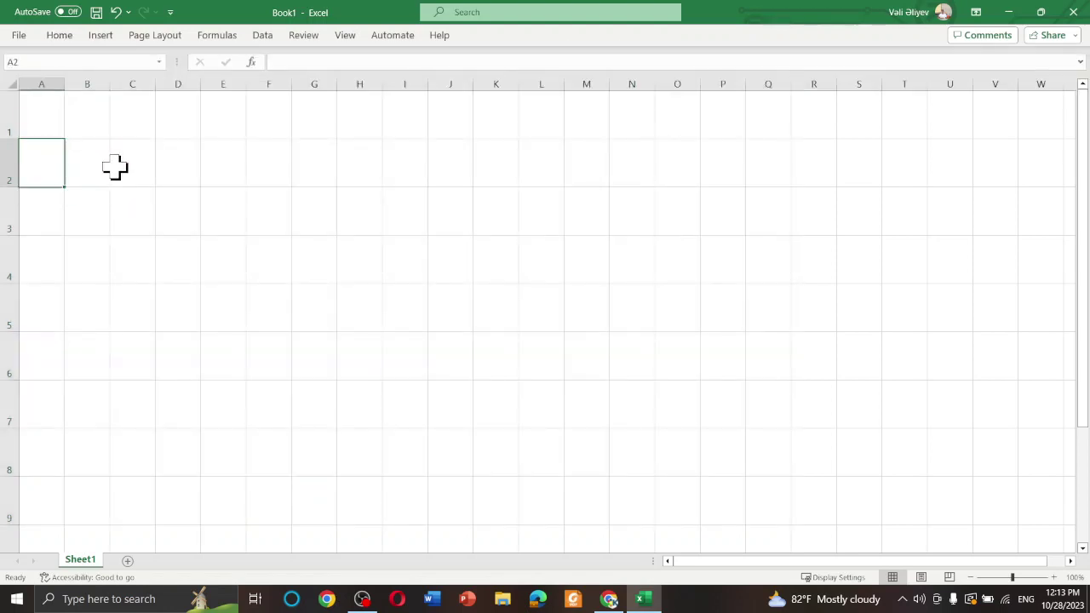
type("1")
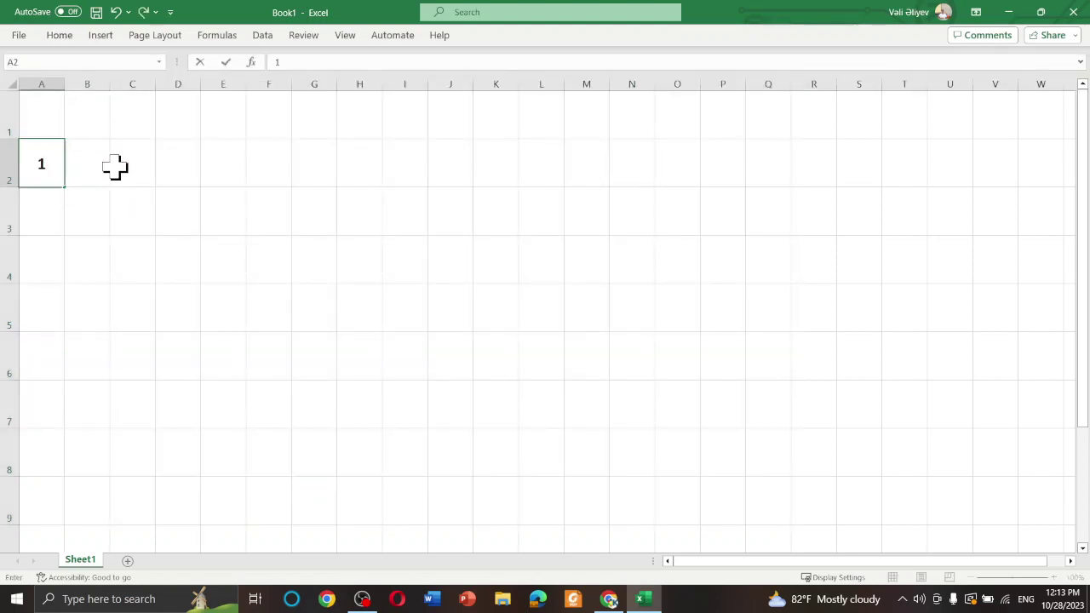
key("Return")
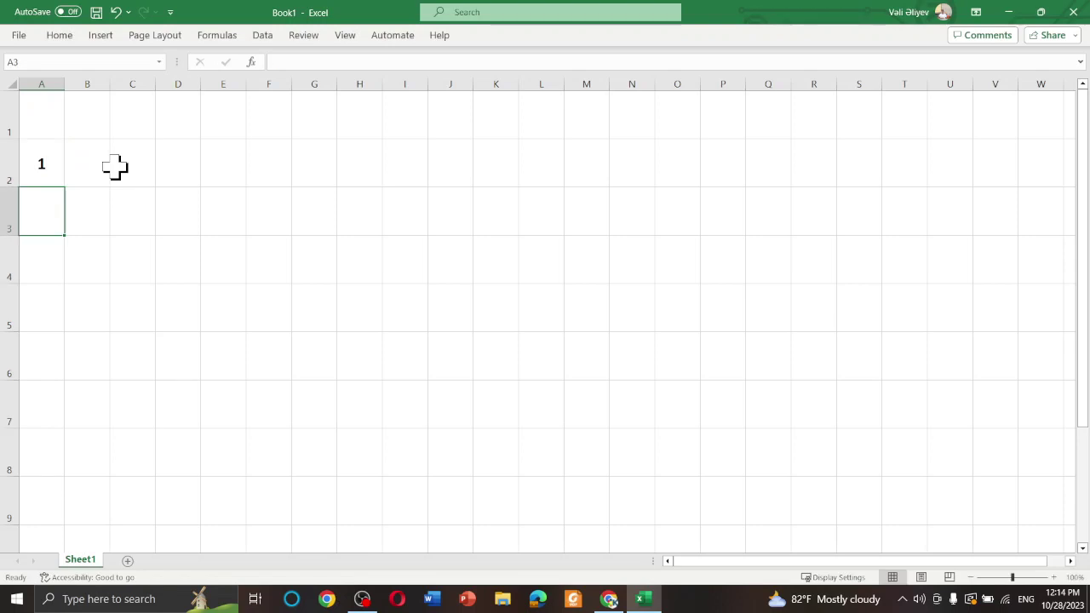
type("2")
key("Return")
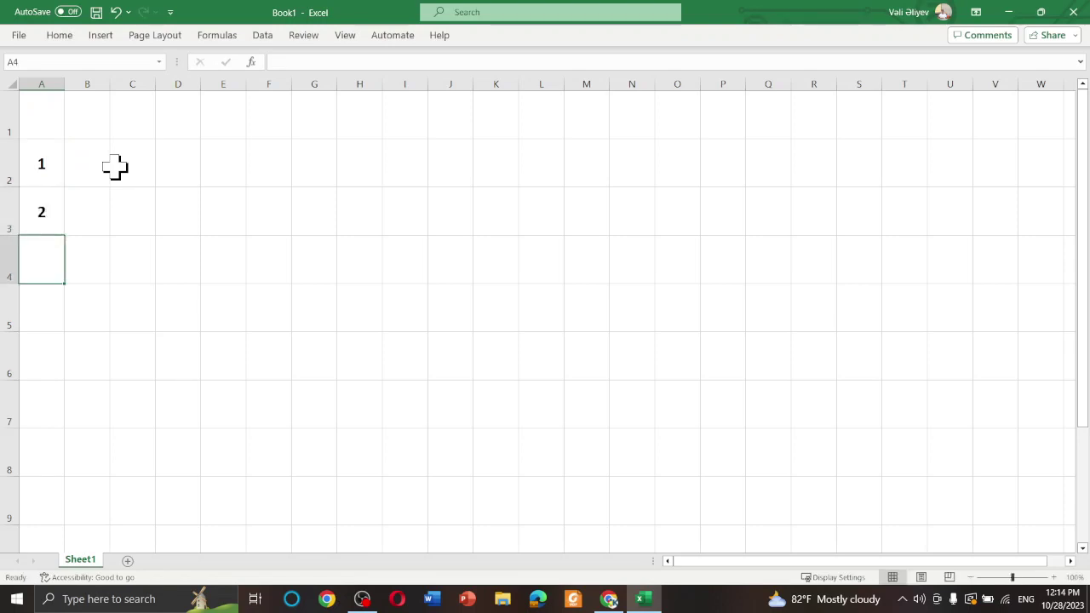
type("3")
key("Return")
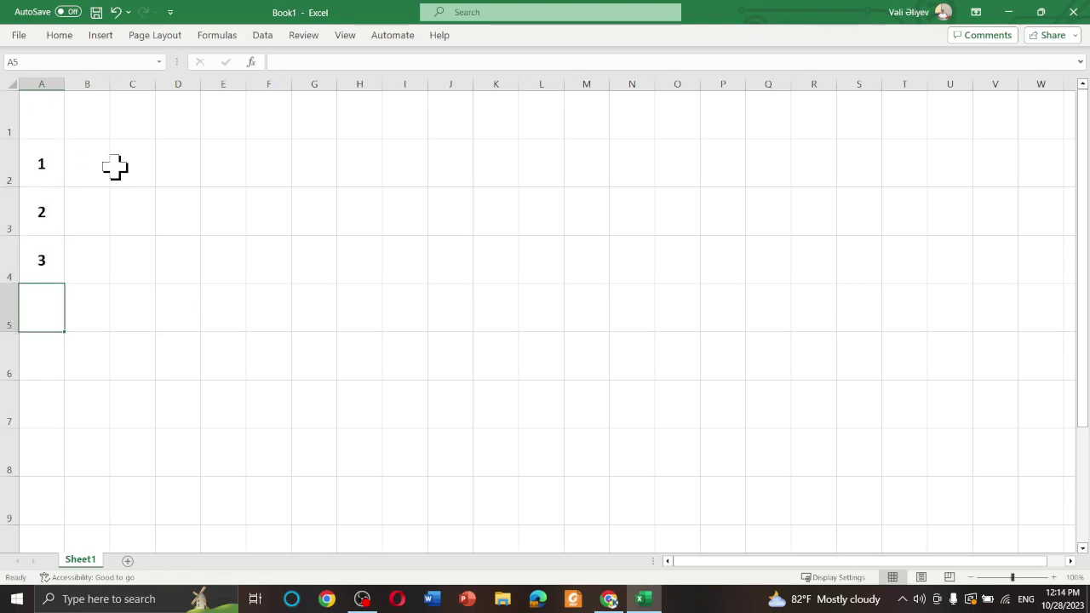
type("4")
key("Return")
type("5")
key("Return")
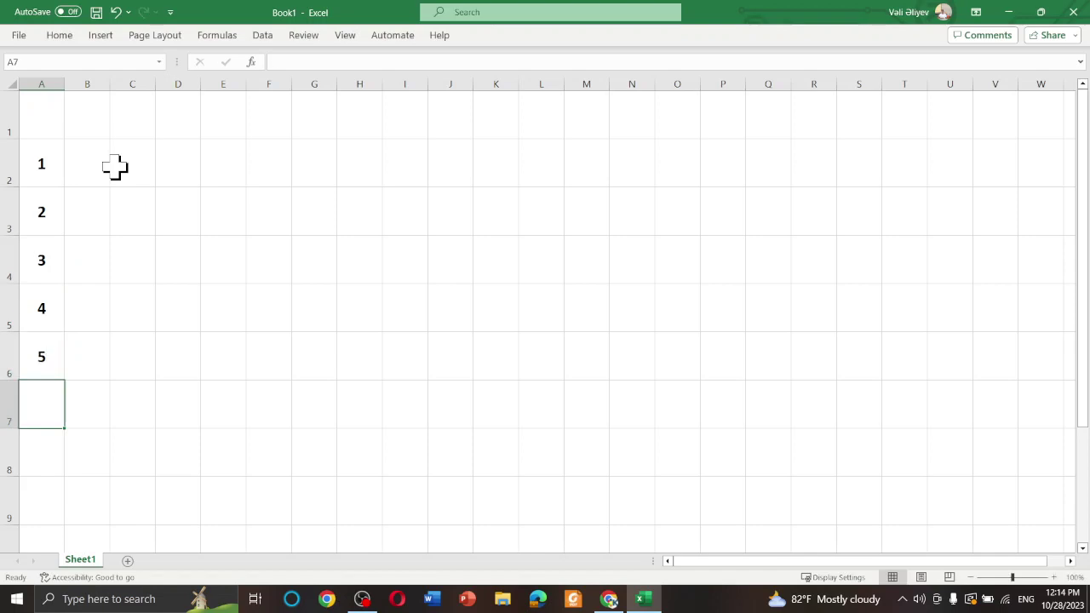
type("6")
key("Return")
type("7")
key("Return")
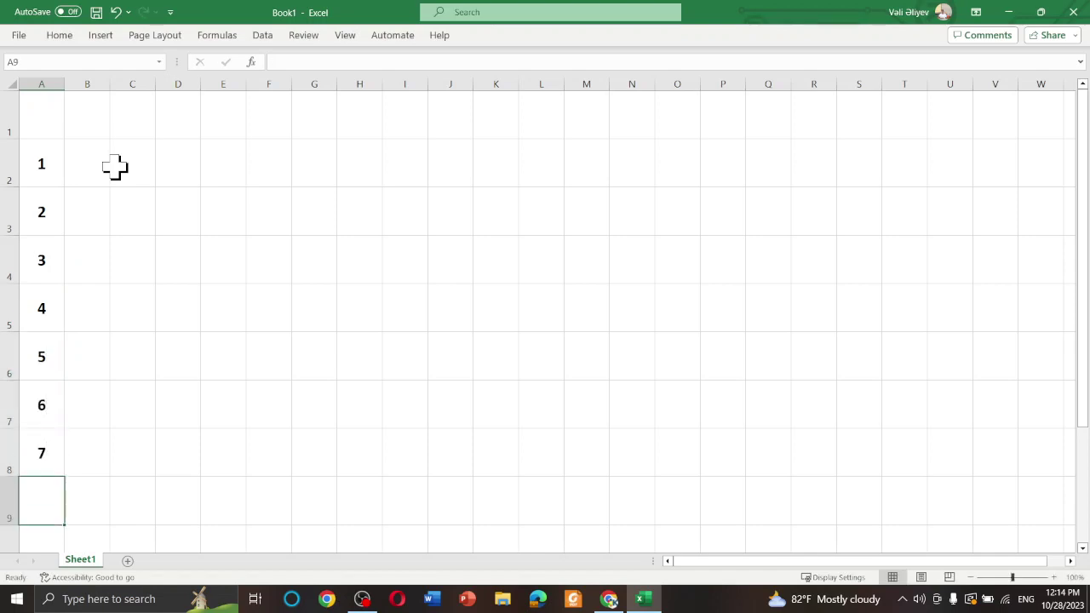
Enter the capital-letter headings S and P in cells B1 and C1.
left_click(78, 111)
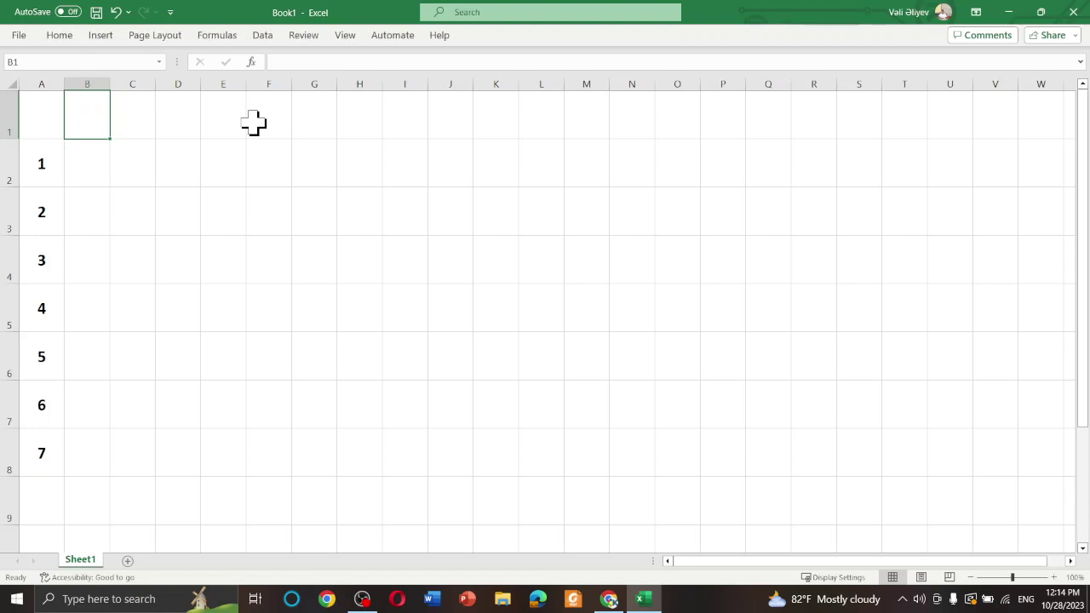
type("S")
key("Tab")
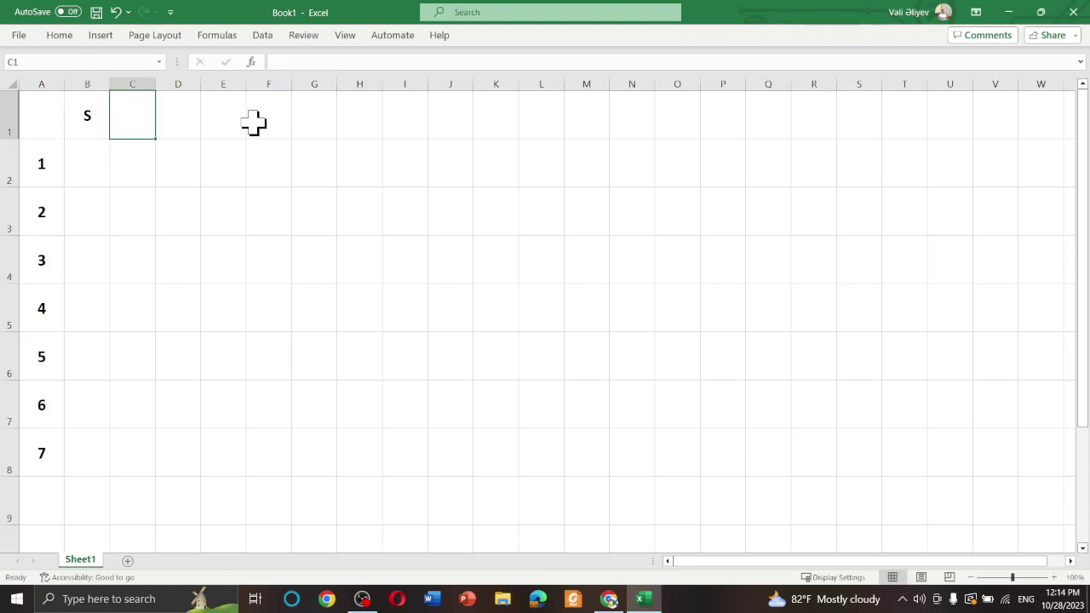
type("P")
key("Tab")
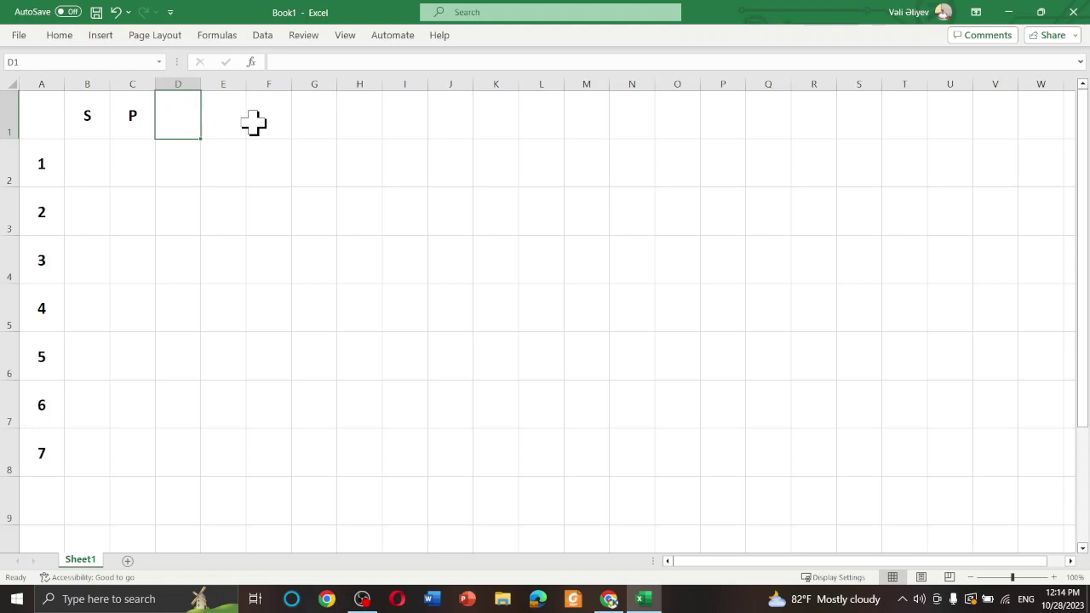
Replace the headings in cells B1 and C1 with lowercase s and p.
key("Left")
key("Left")
type("s")
key("Return")
key("Up")
key("Right")
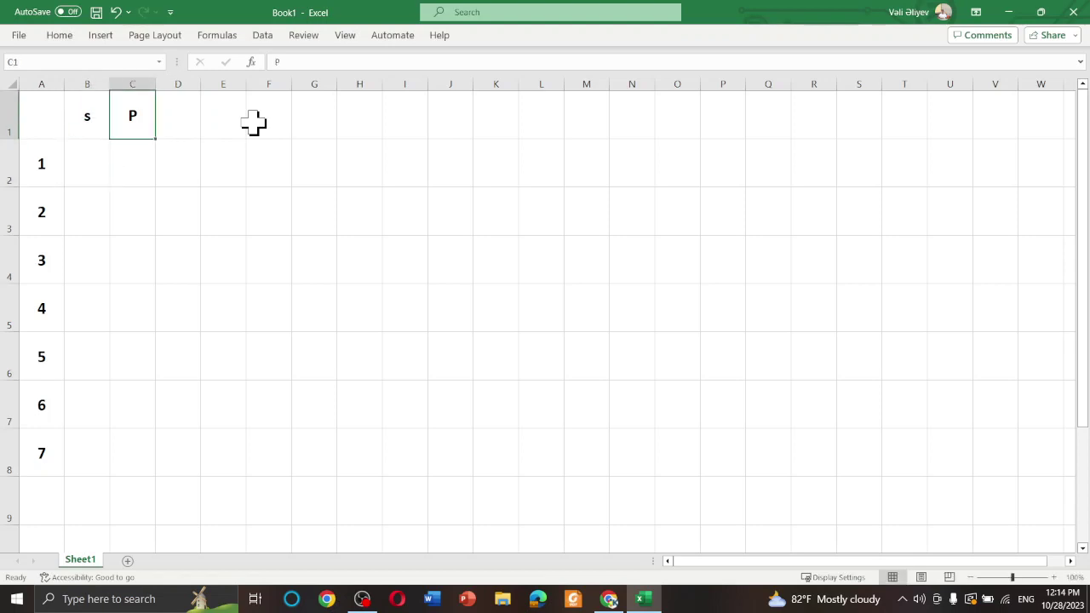
type("p")
key("Return")
key("Up")
key("Right")
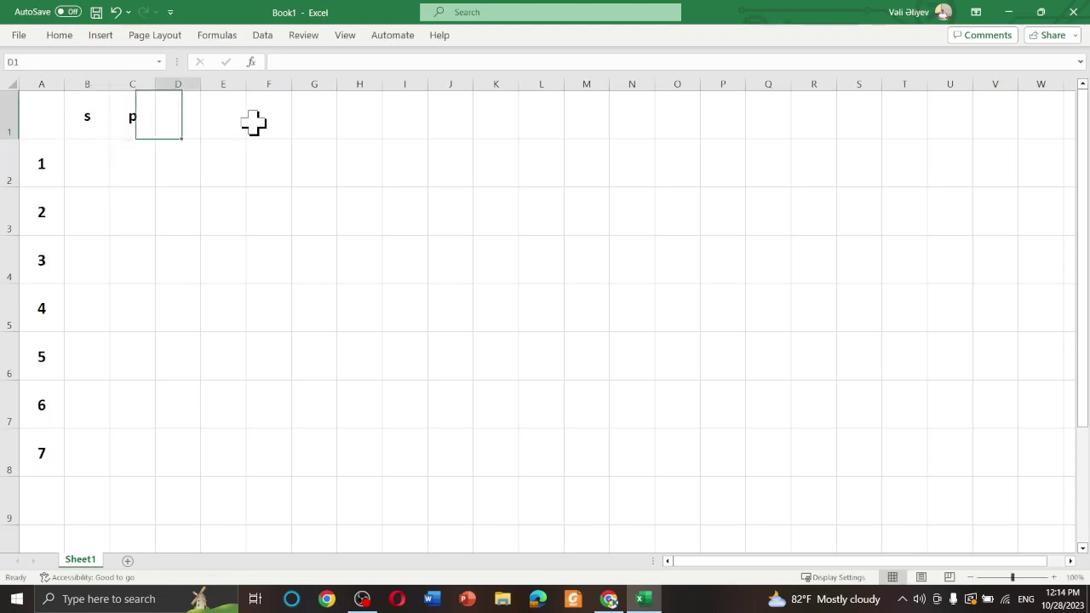
Enter the headings d, f, g and h across cells D1 to G1.
type("d")
key("Right")
type("f")
key("Right")
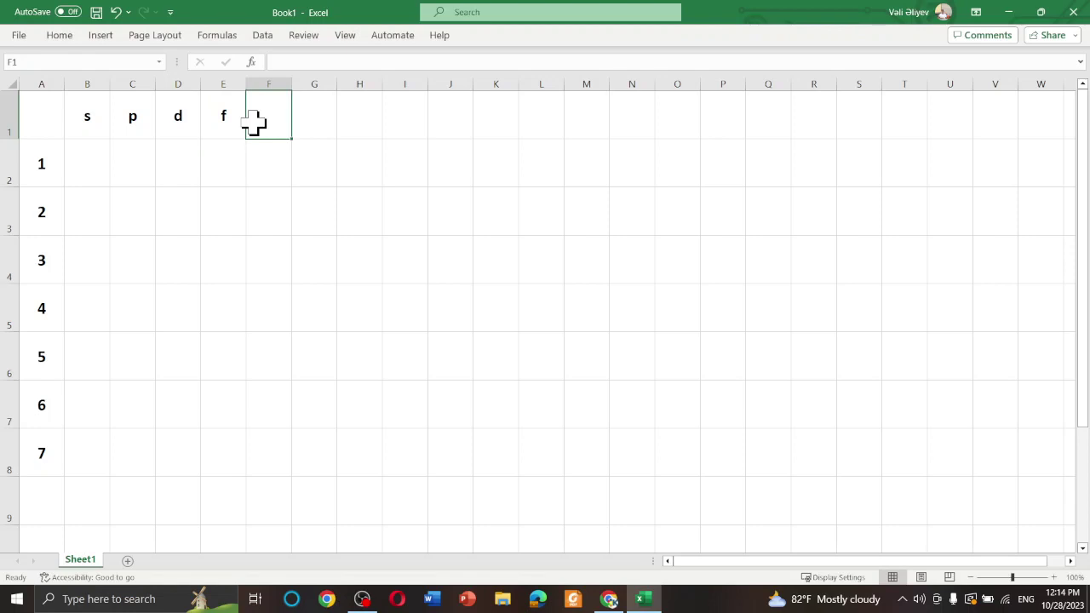
type("g")
key("Right")
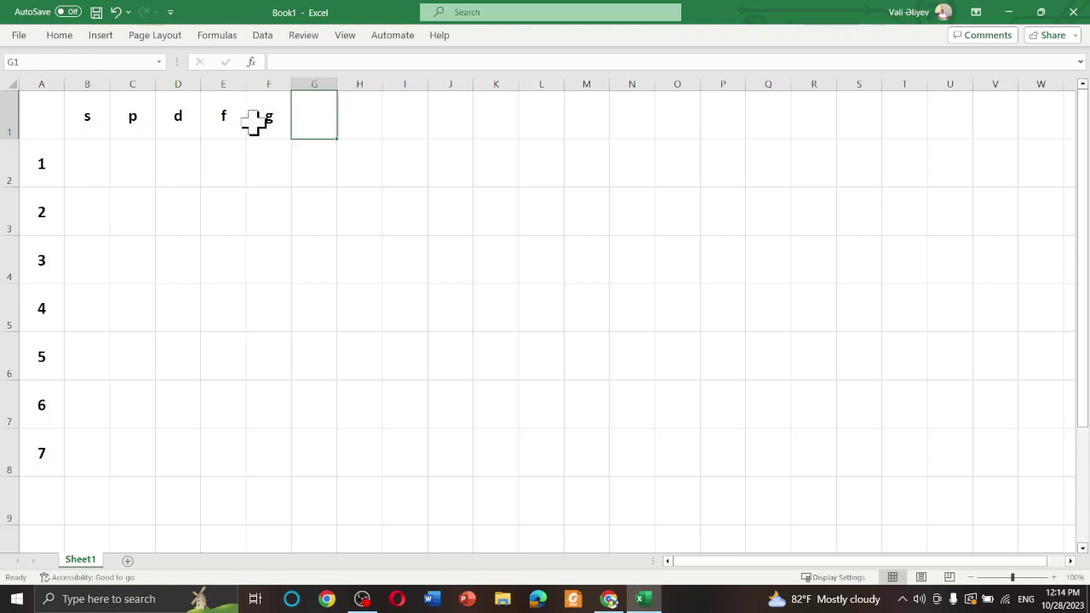
type("h")
key("Return")
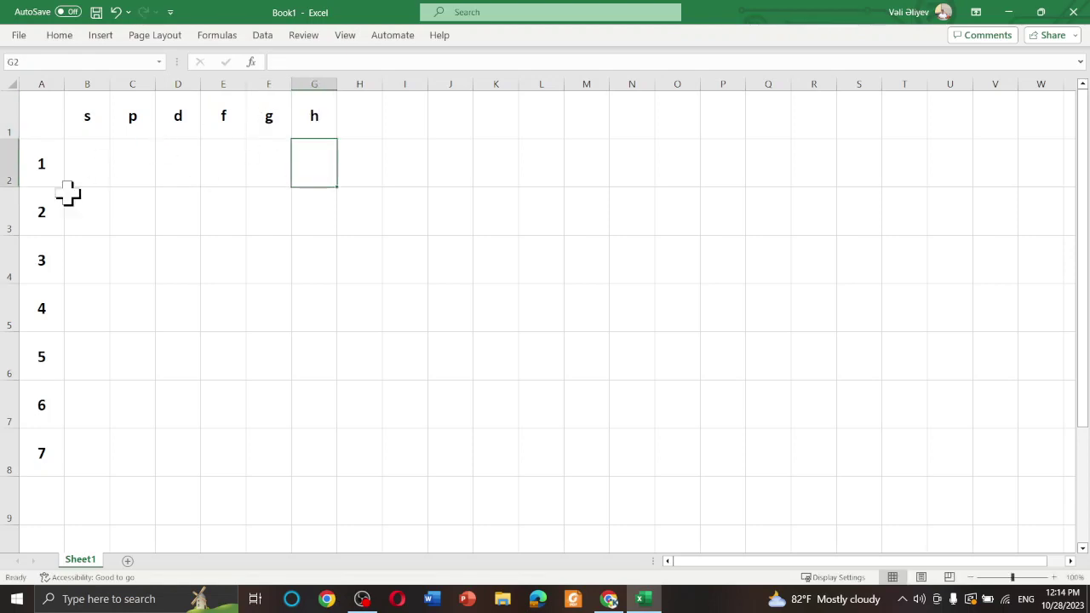
Enter 1s in cell B2 and 2s in cell B3 under the s heading.
left_click(84, 169)
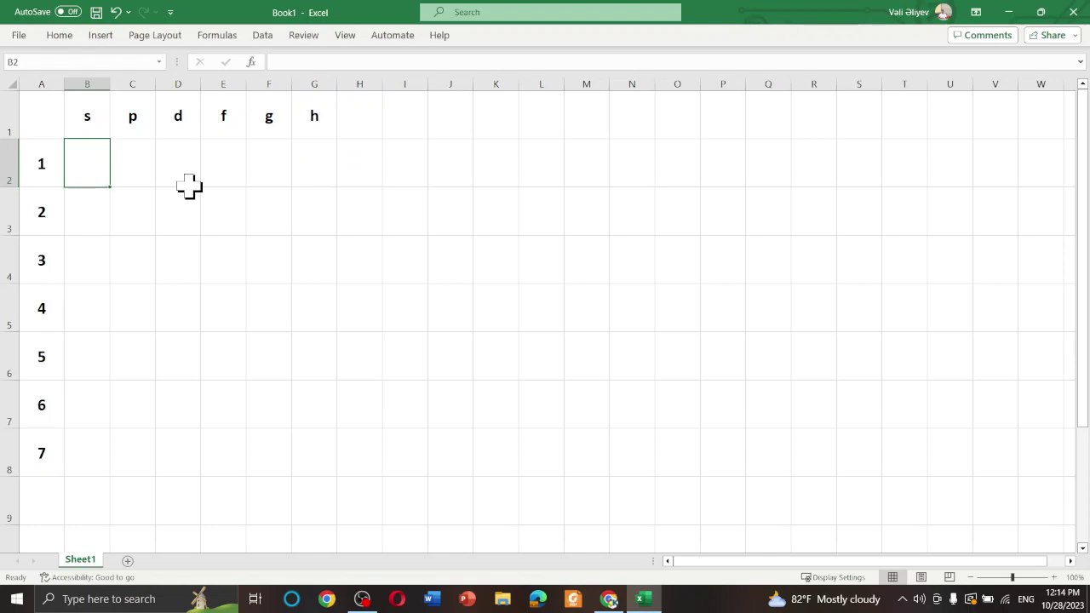
type("1s")
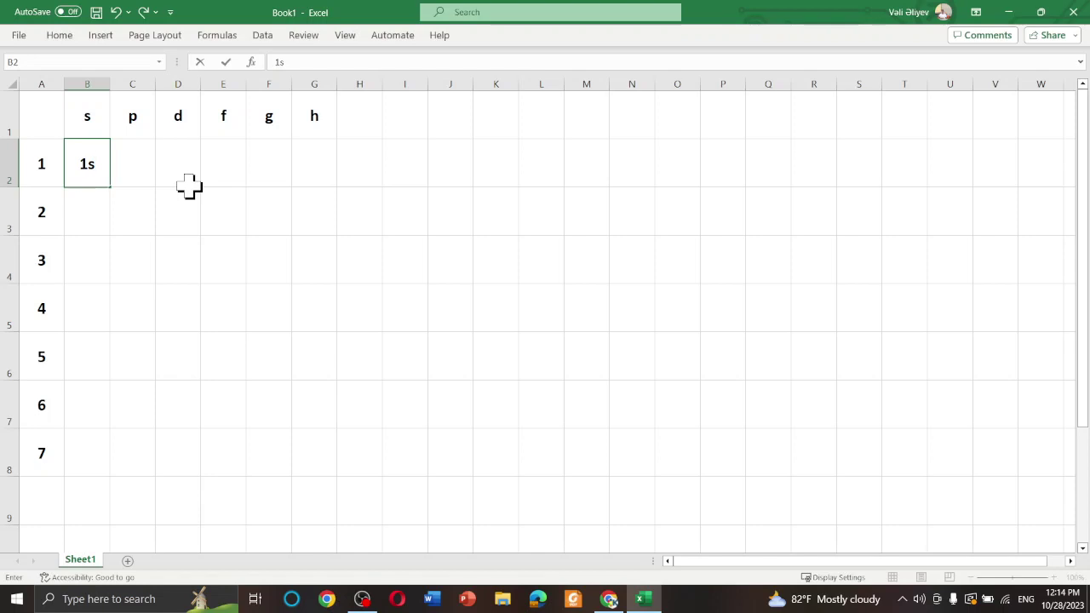
key("Return")
type("2s")
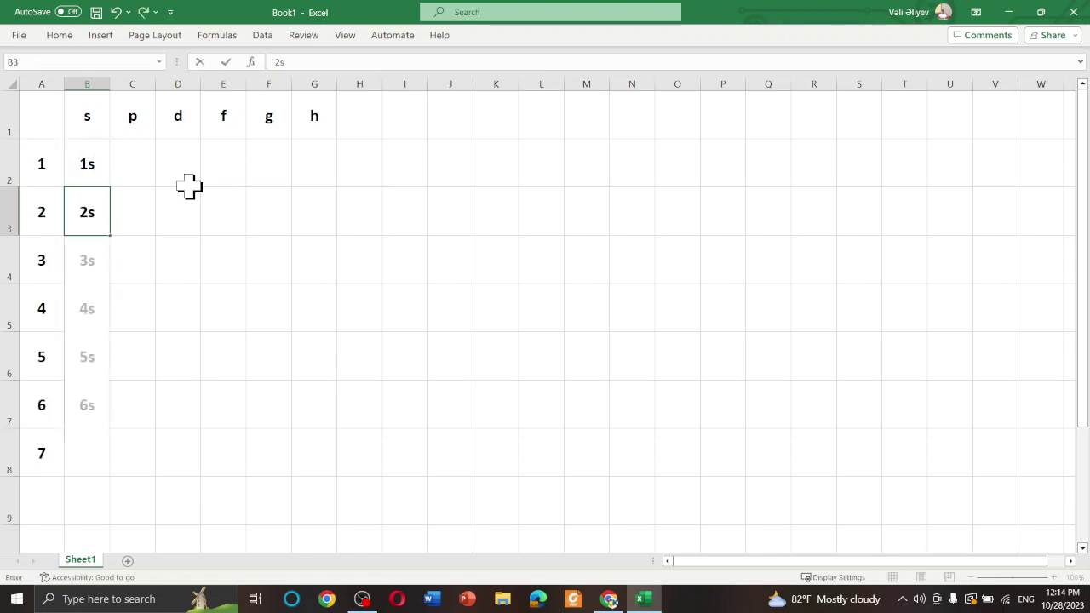
key("Right")
key("Left")
key("Up")
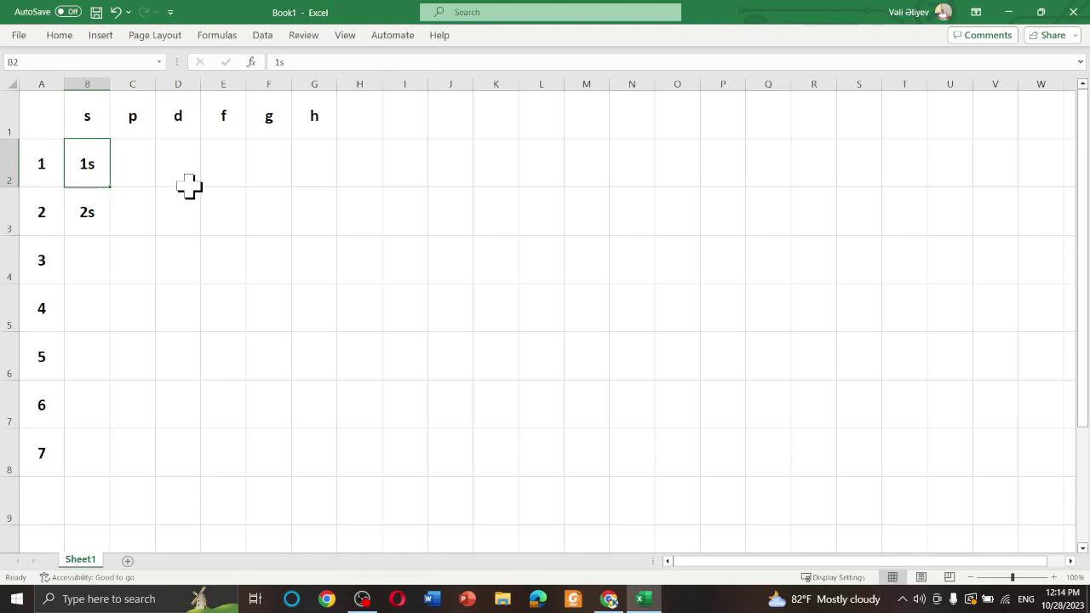
key("Down")
type("2s")
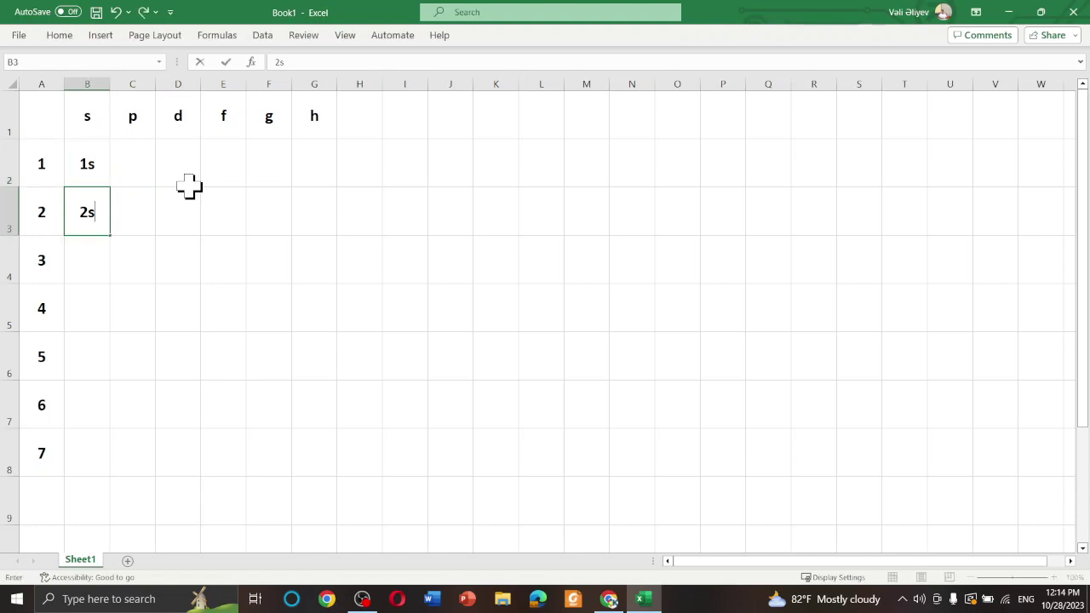
key("Return")
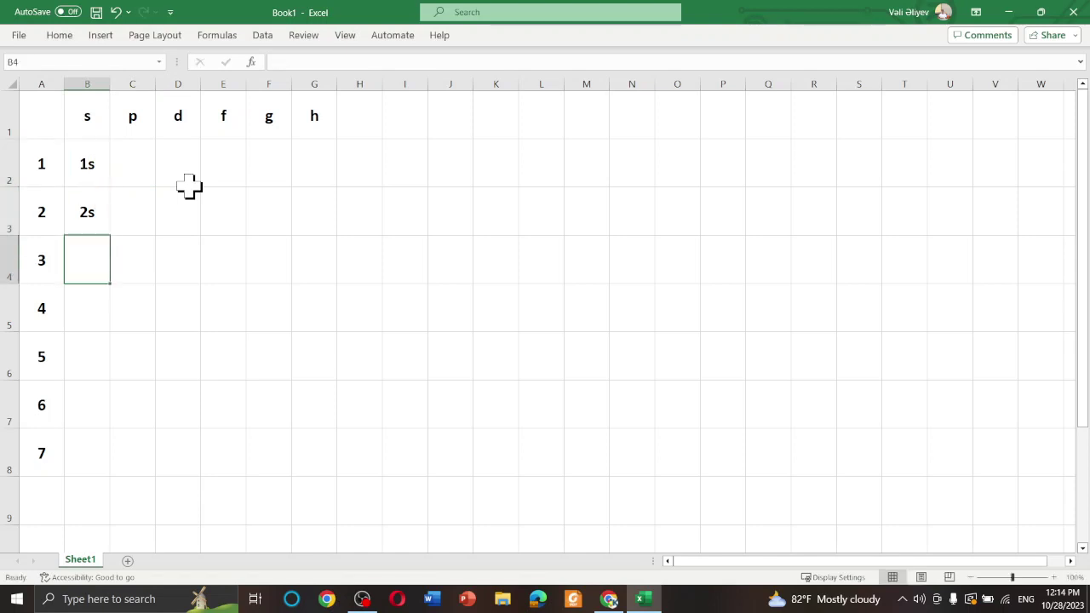
Continue the s column by entering 3s, 4s, 5s, 6s and 7s in cells B4 to B8.
type("3s")
key("Return")
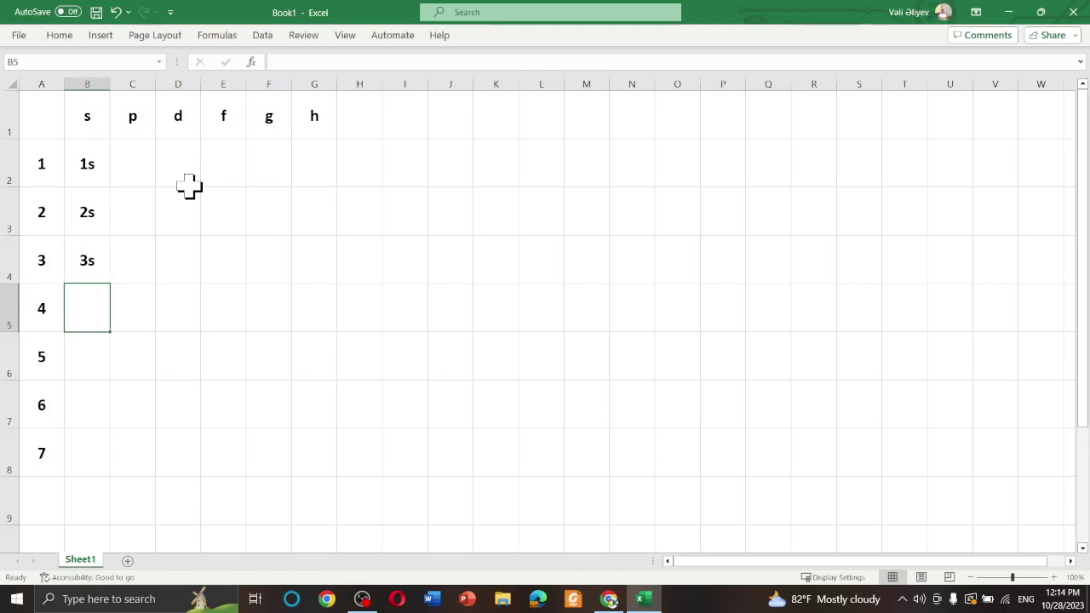
type("4s")
key("Return")
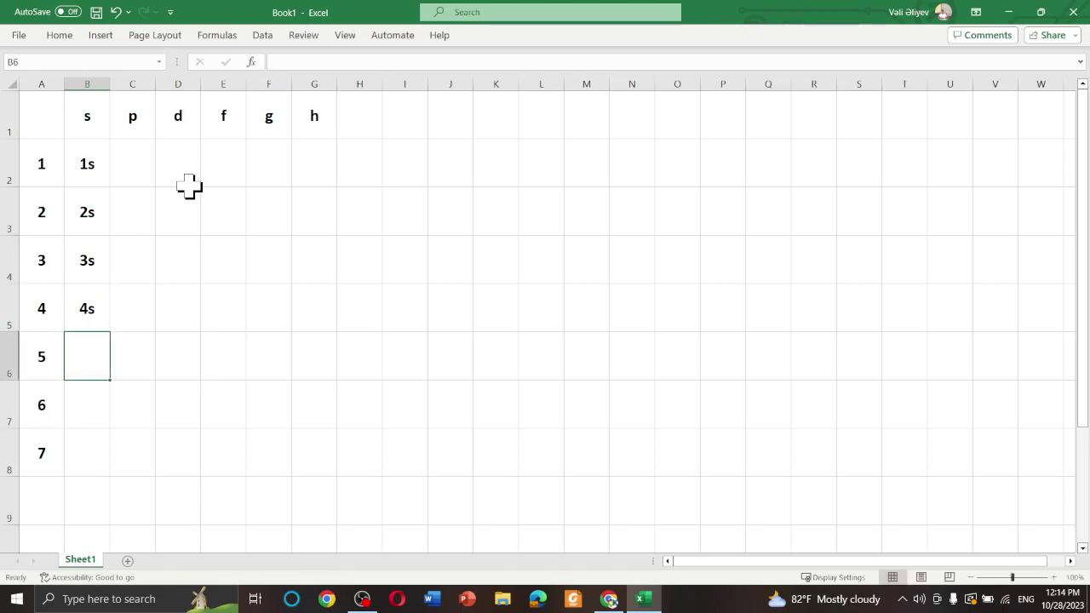
type("5")
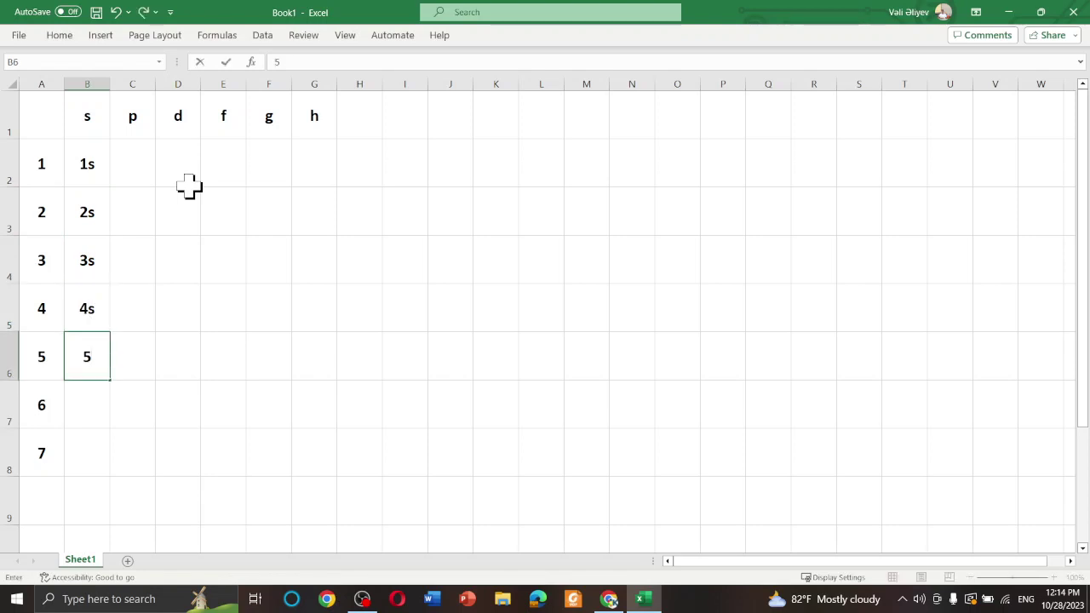
type("s")
key("Return")
type("6s")
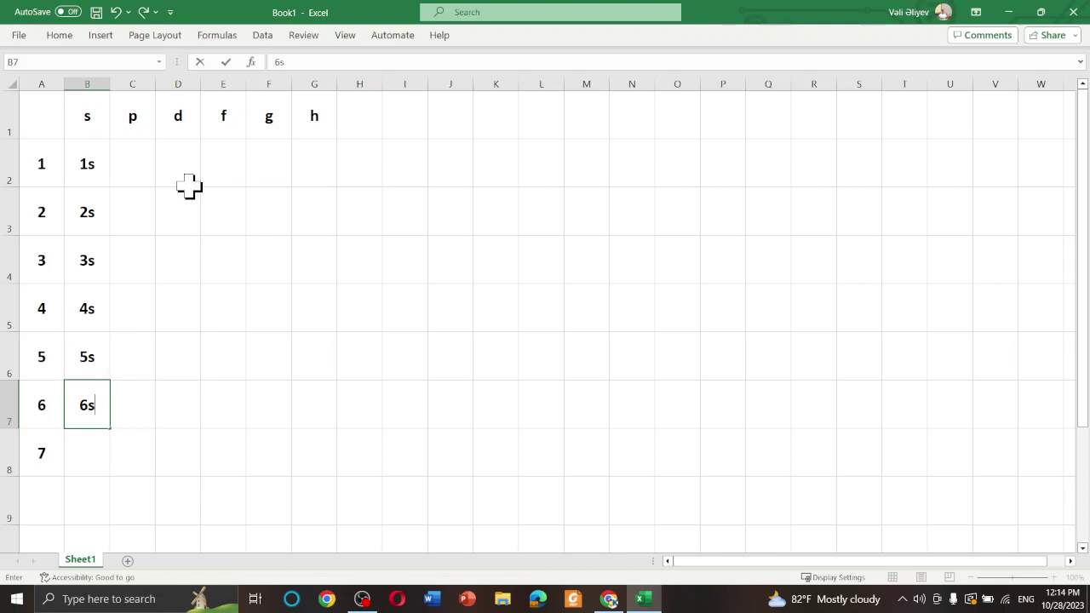
key("Return")
type("7s")
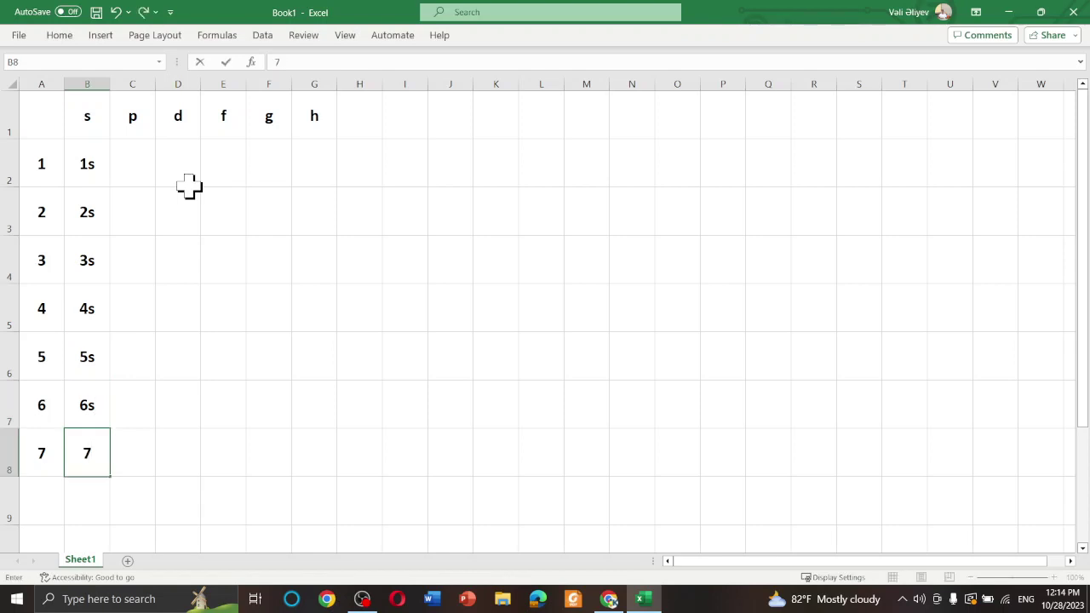
key("Return")
Start the p column by entering 2p in cell C3 and 3p in cell C4.
key("Up")
key("Up")
key("Up")
key("Up")
key("Up")
key("Up")
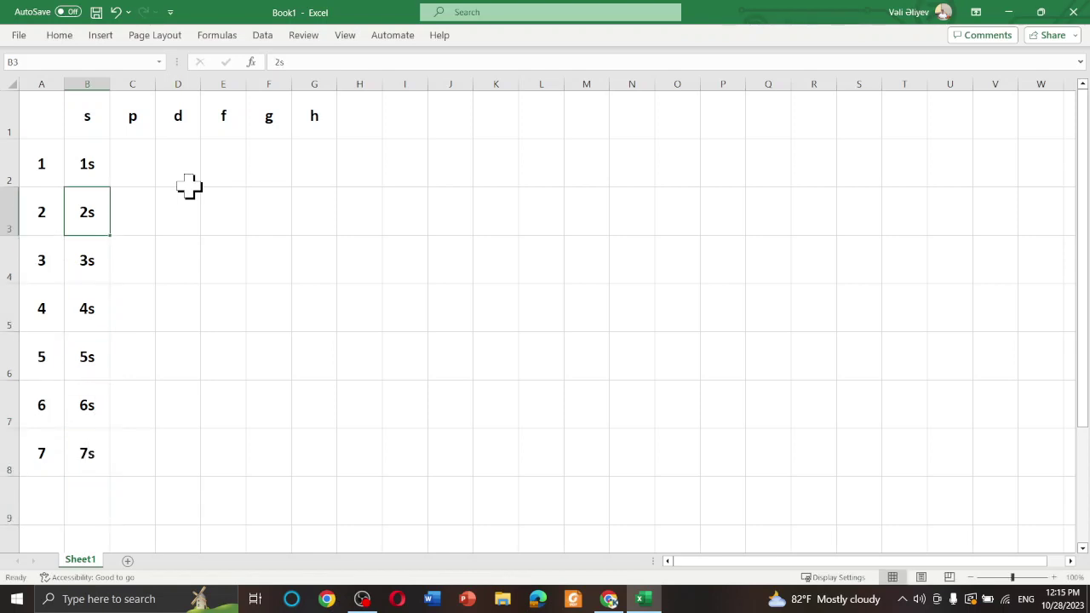
left_click(149, 230)
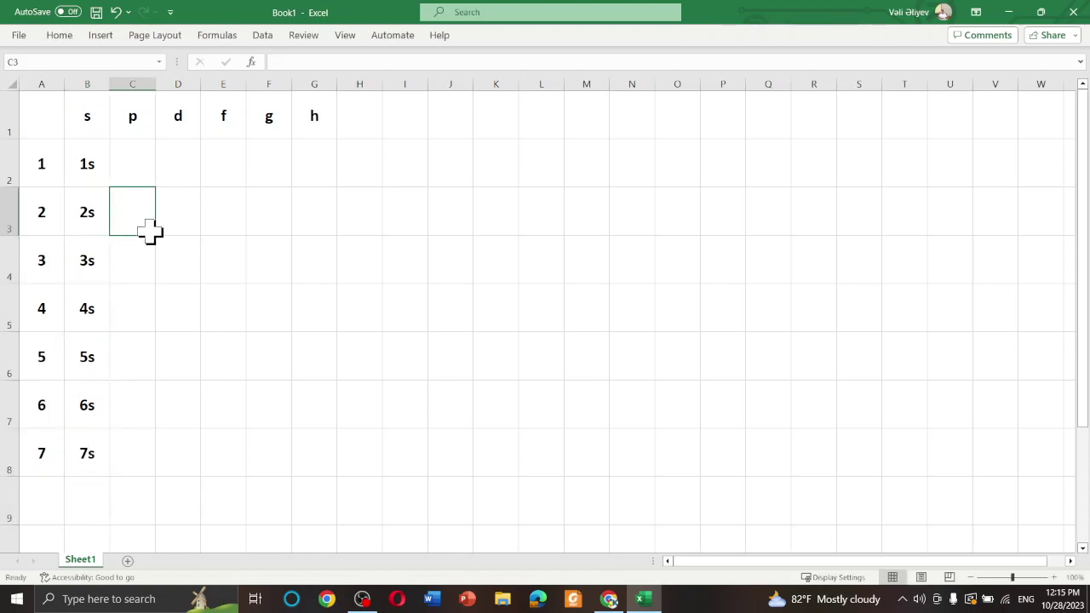
type("2")
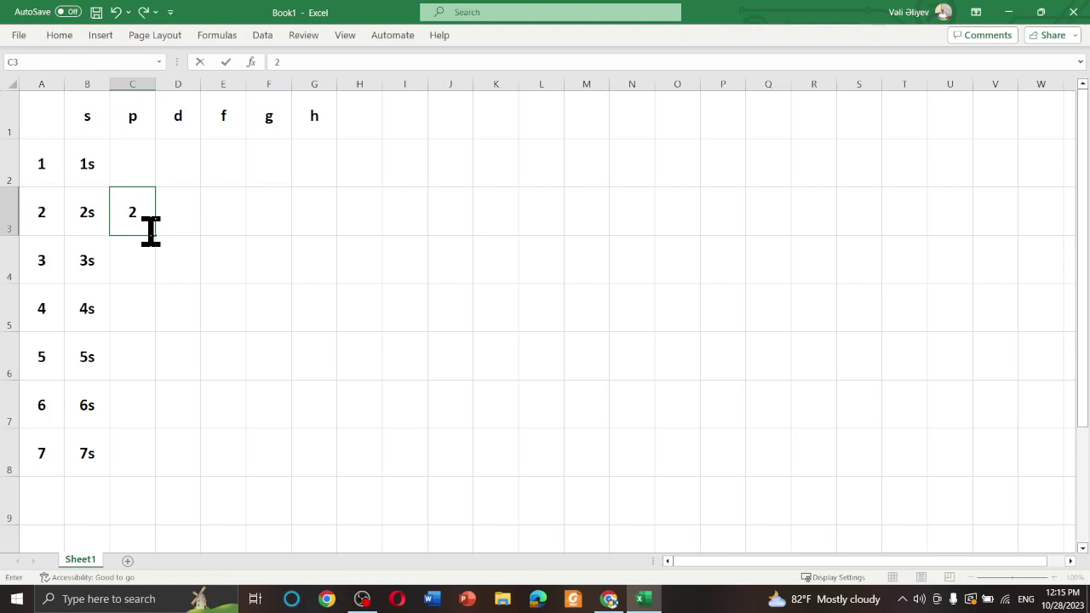
type("p")
key("Return")
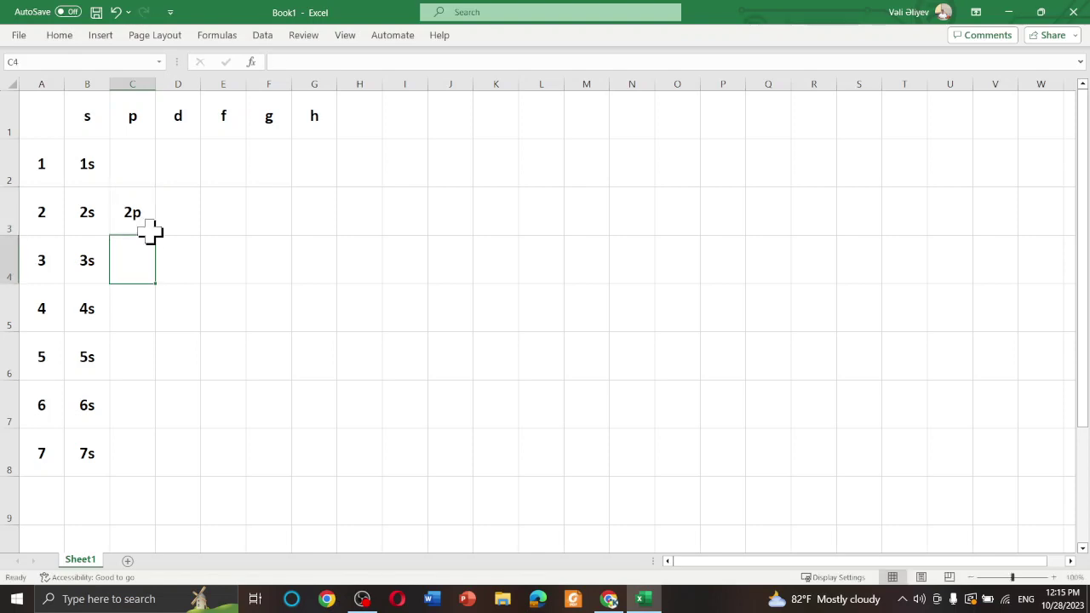
type("3")
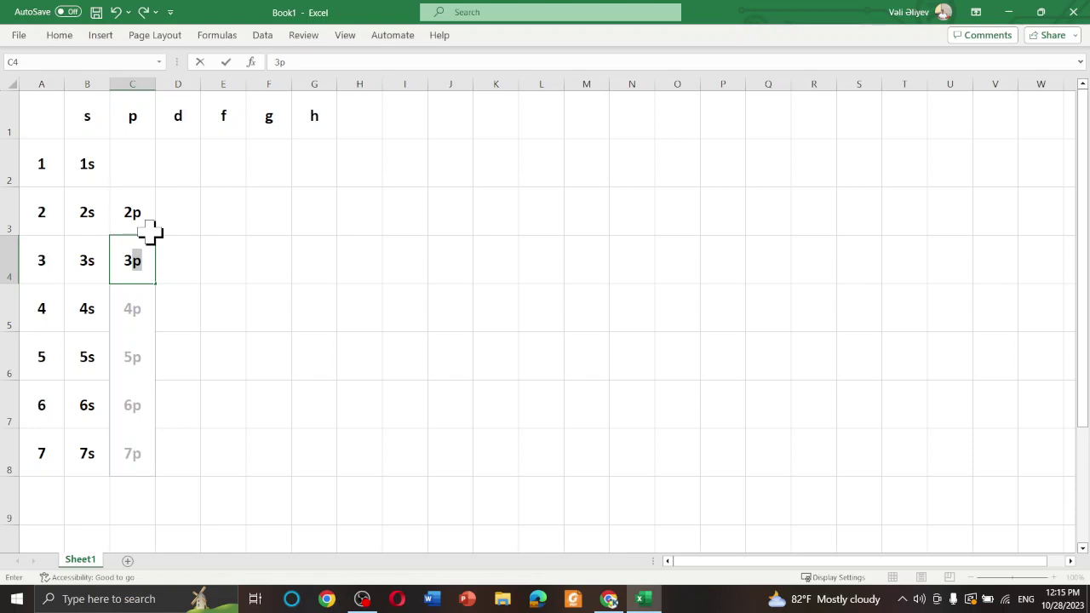
type("p")
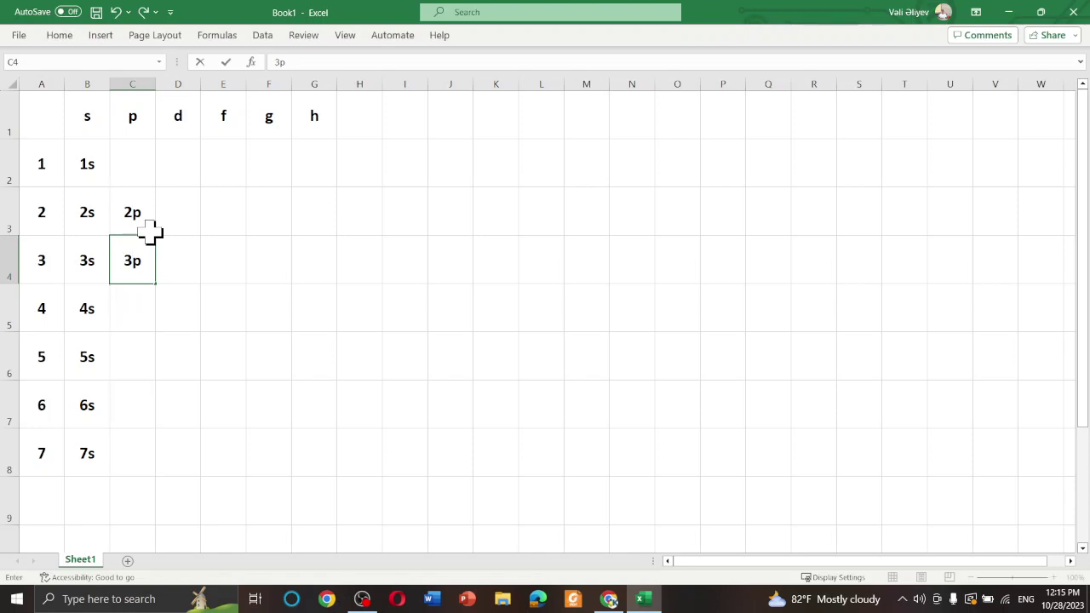
key("Return")
Continue the p column by entering 4p, 5p, 6p and 7p in cells C5 to C8.
type("4")
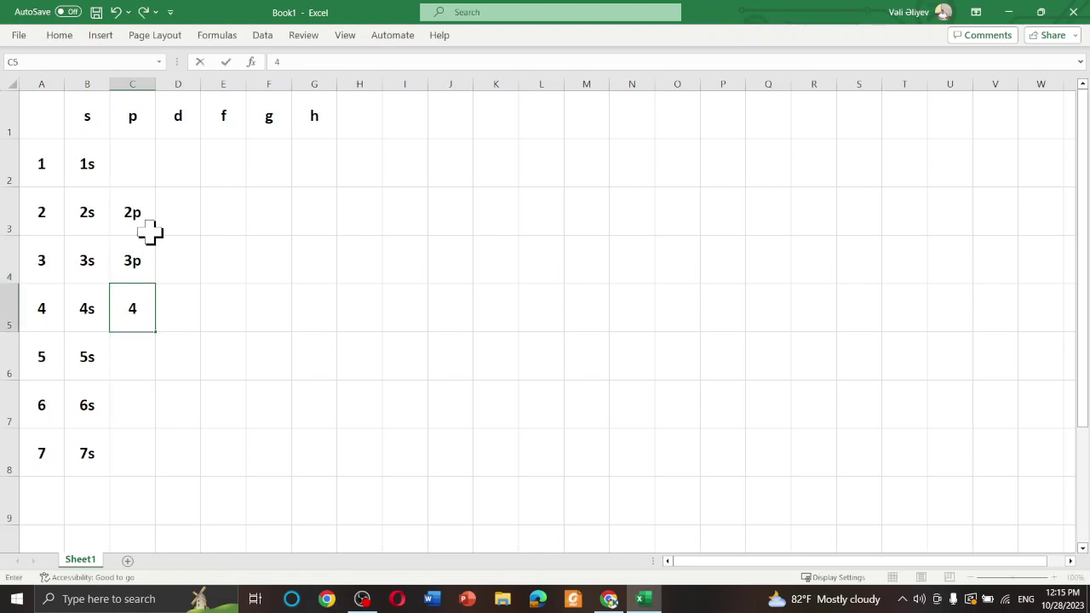
type("p")
key("Return")
type("5p")
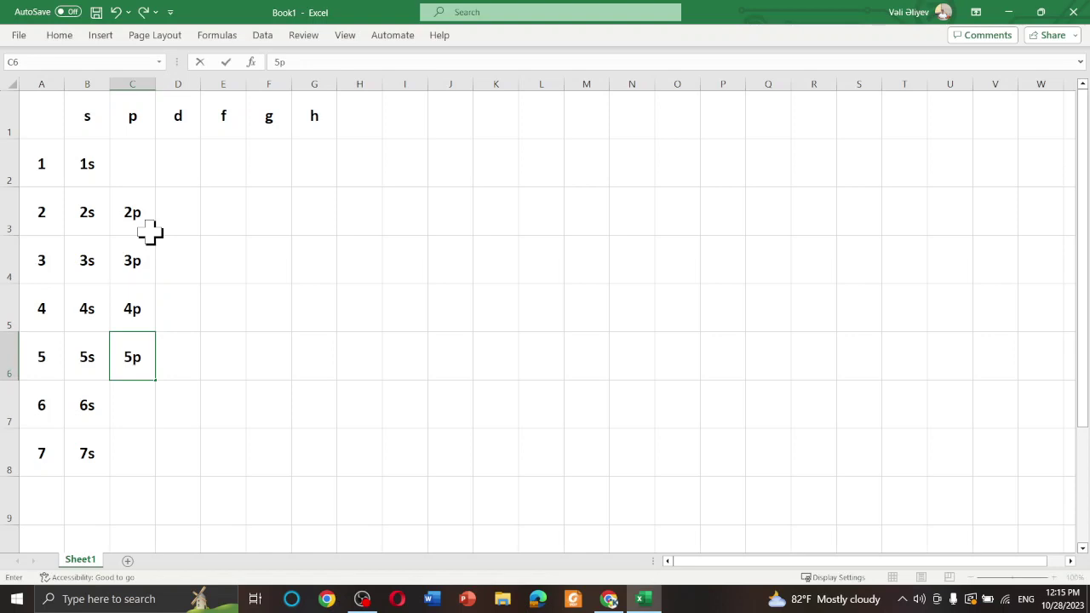
key("Return")
type("6p")
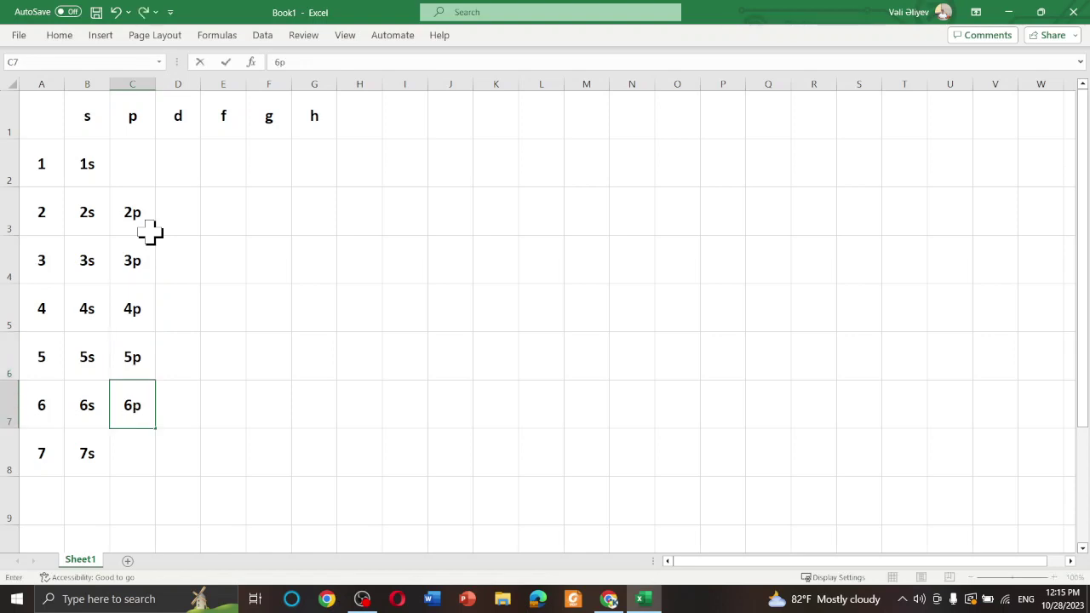
key("Return")
type("7")
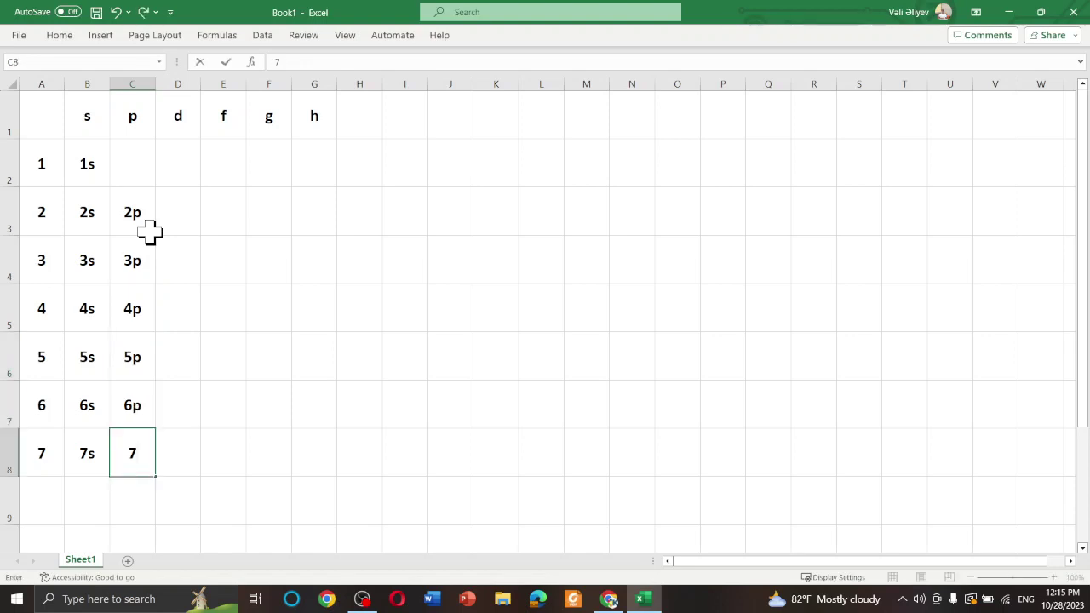
type("p")
key("Return")
Fill the d column by entering 3d, 4d, 5d, 6d and 7d in cells D4 to D8.
left_click(174, 268)
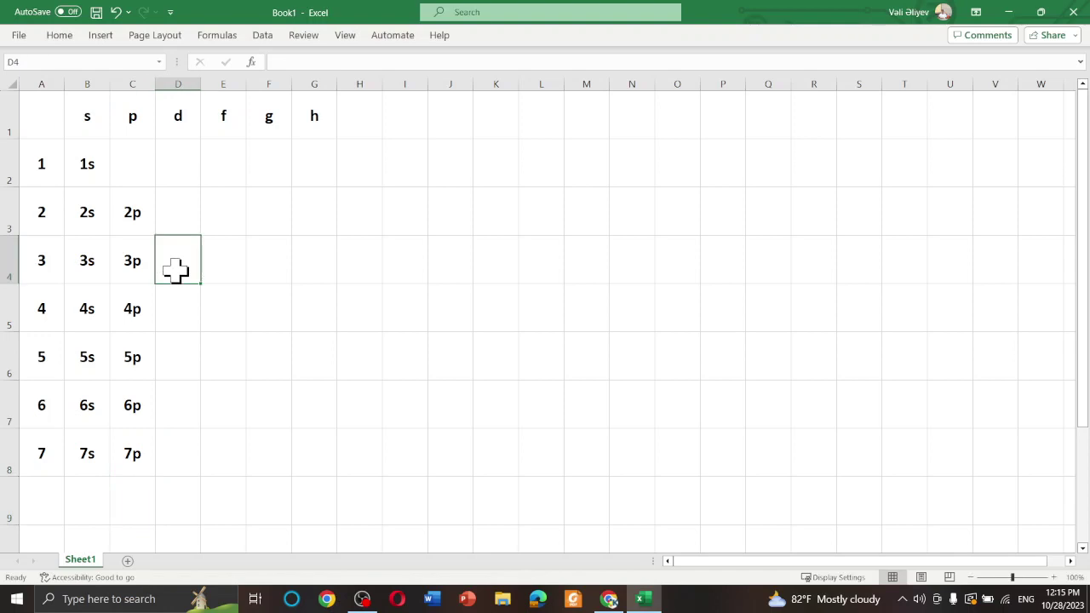
type("3d")
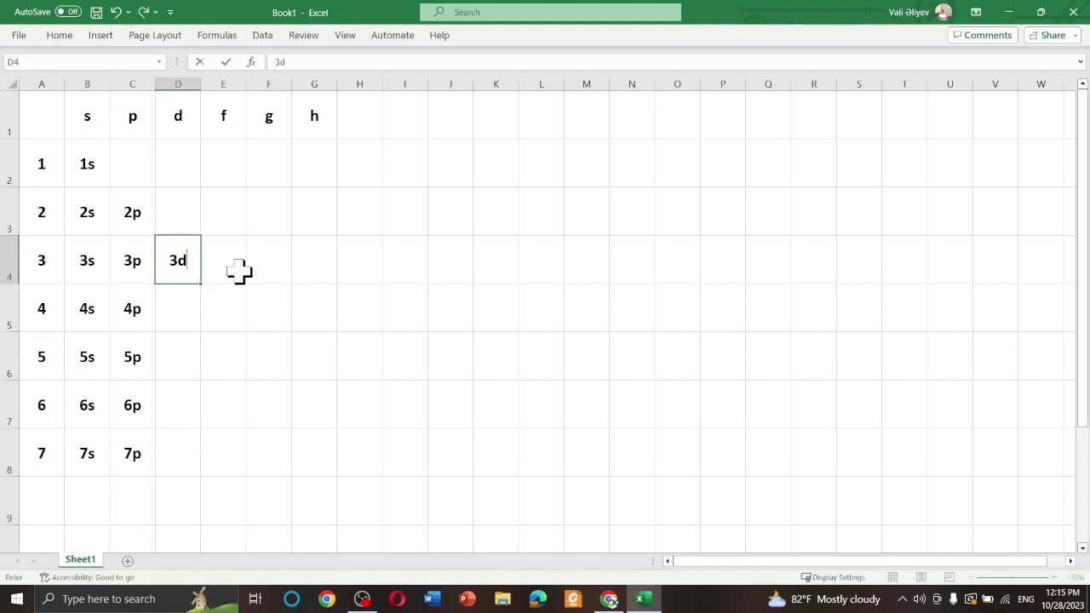
key("Return")
type("4d")
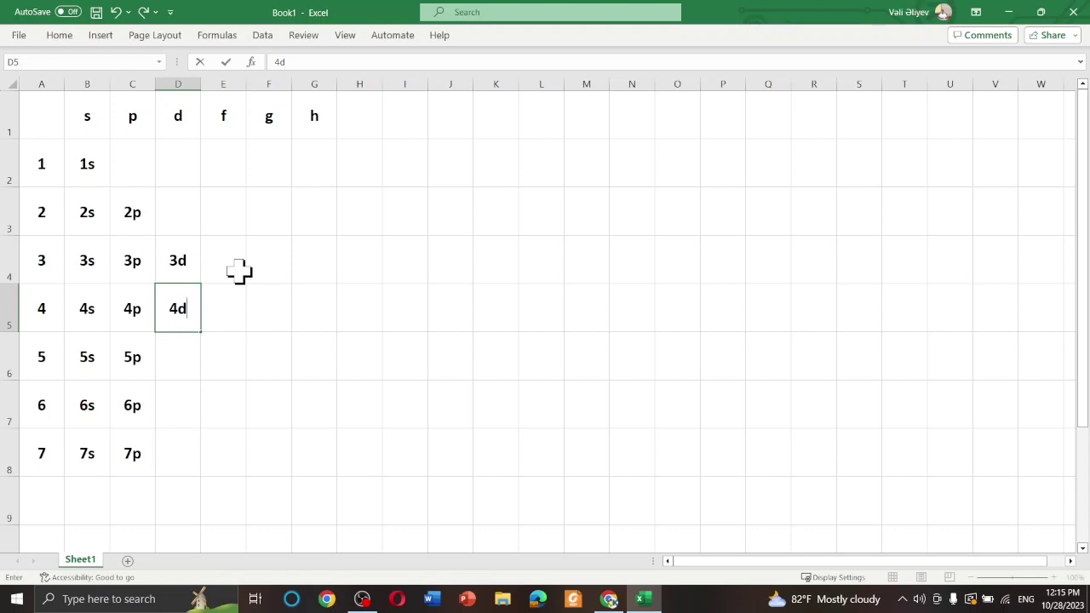
key("Return")
type("5d")
key("Return")
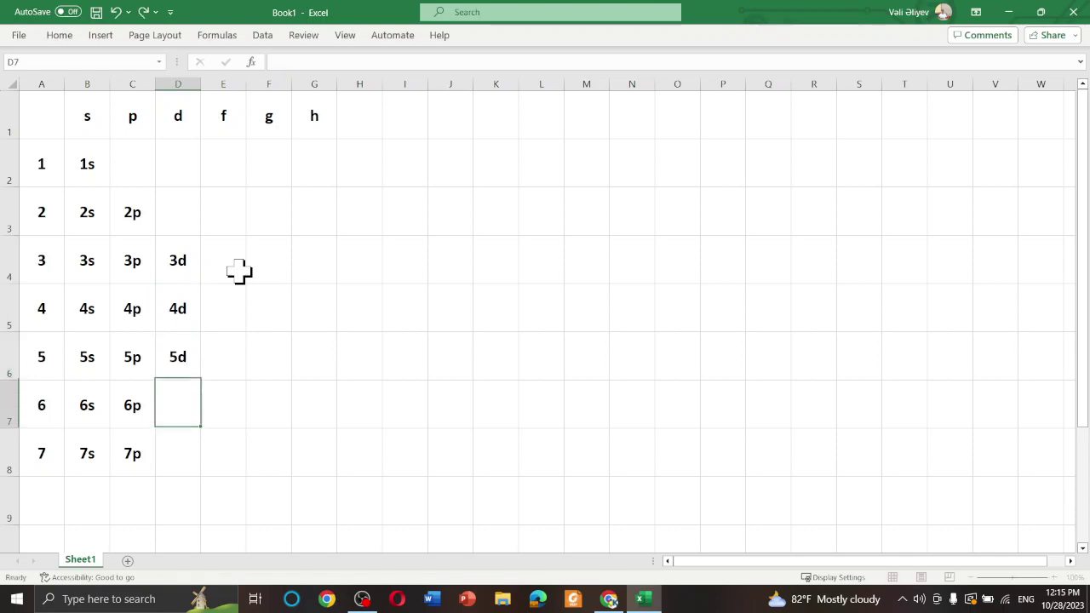
type("6d")
key("Return")
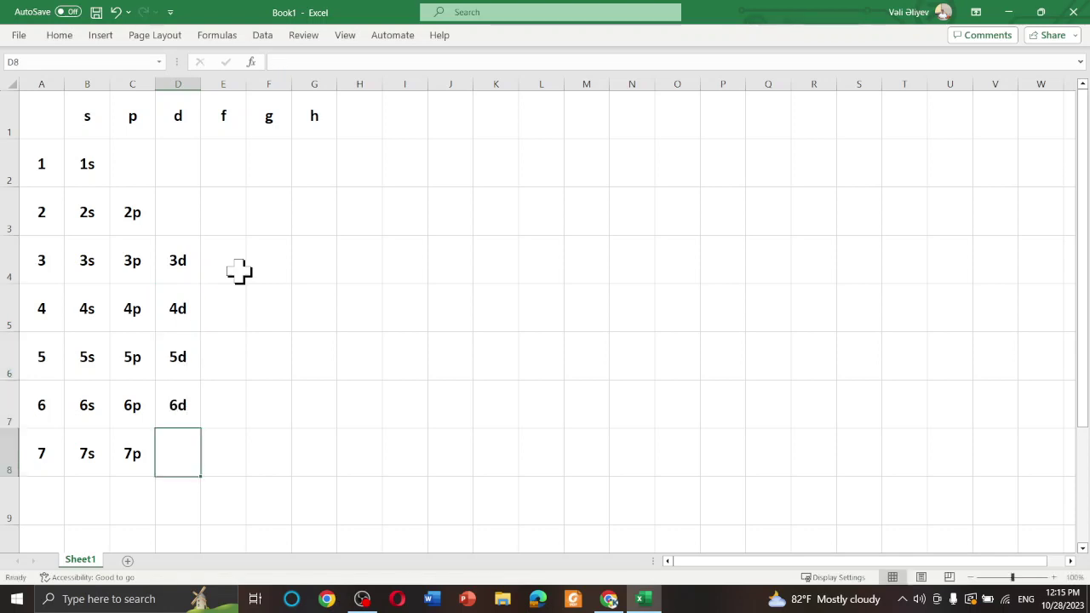
type("7d")
key("Return")
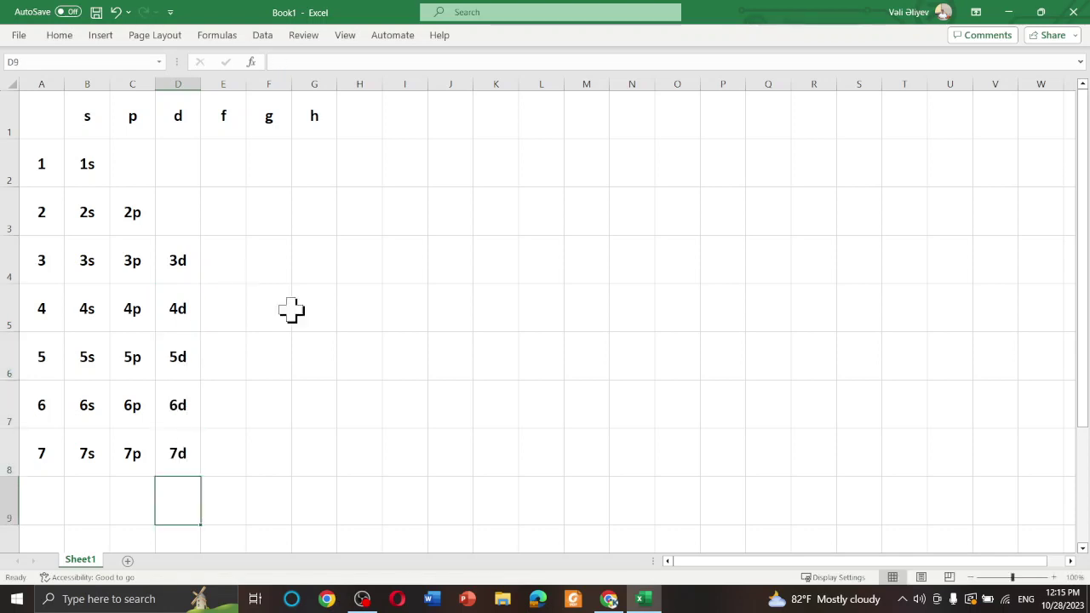
Fill the f column by entering 4f, 5f, 6f and 7f in cells E5 to E8.
left_click(233, 318)
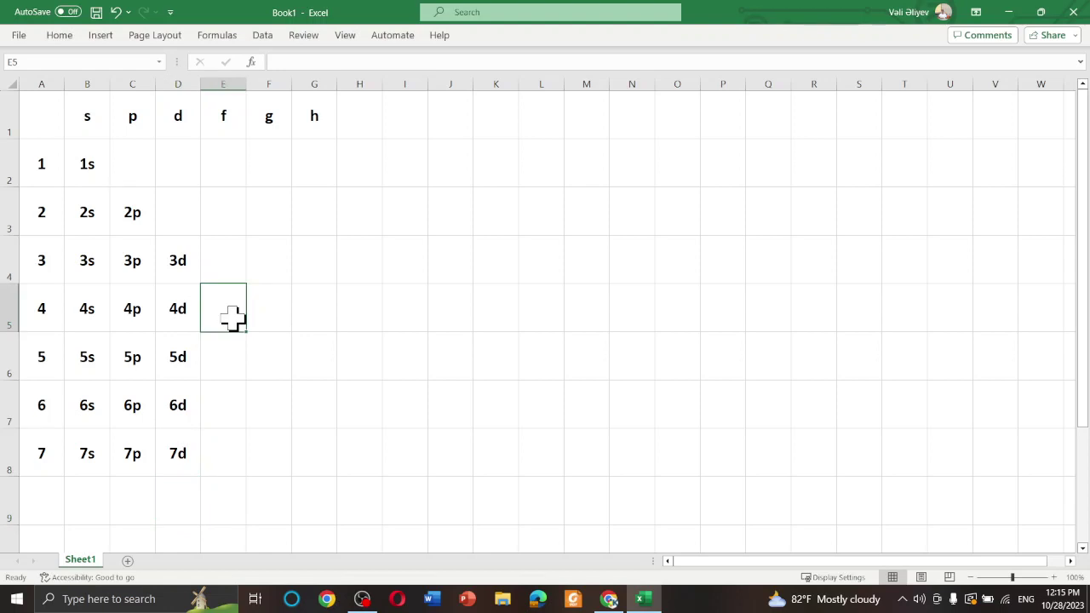
type("4f")
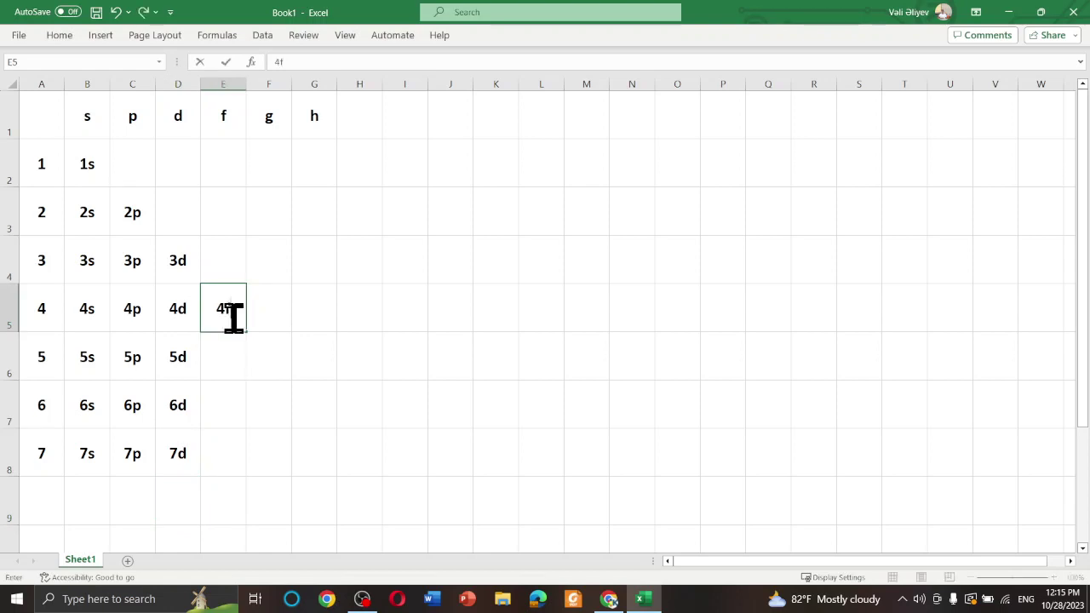
key("Return")
type("5f")
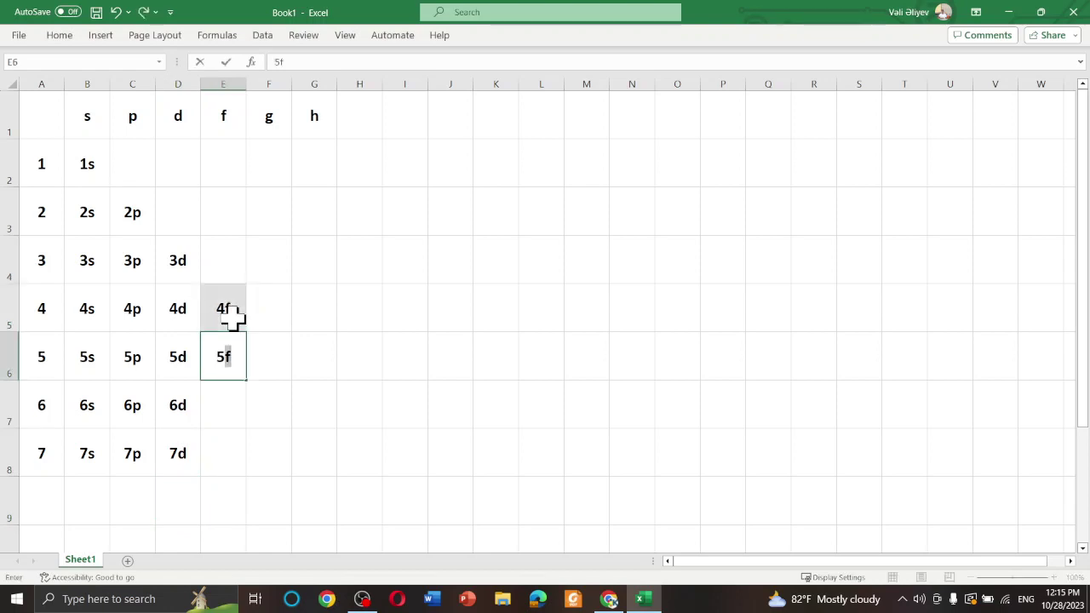
key("Return")
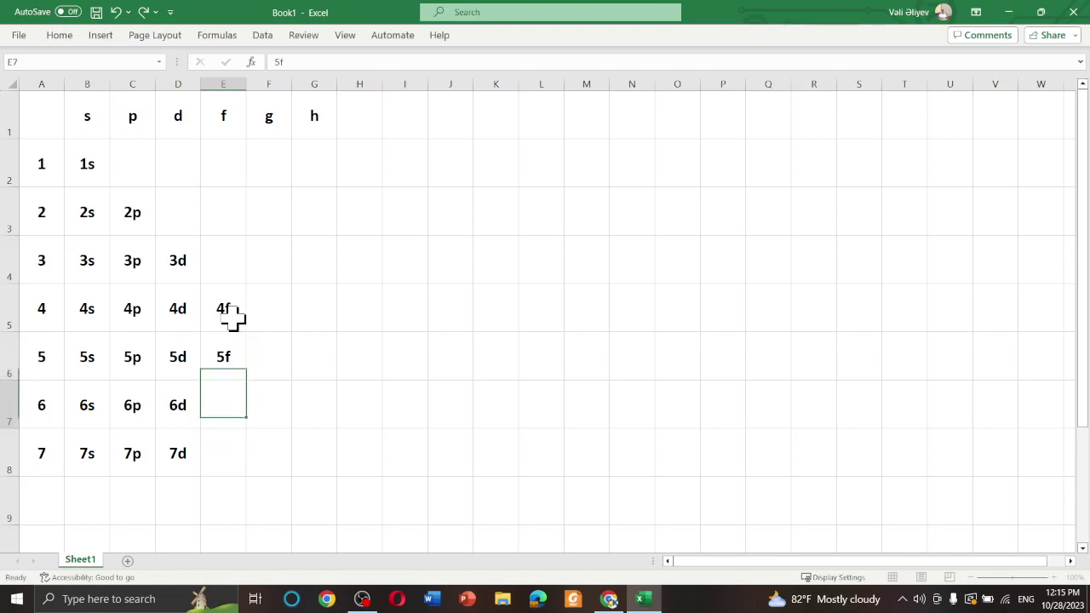
type("6f")
key("Return")
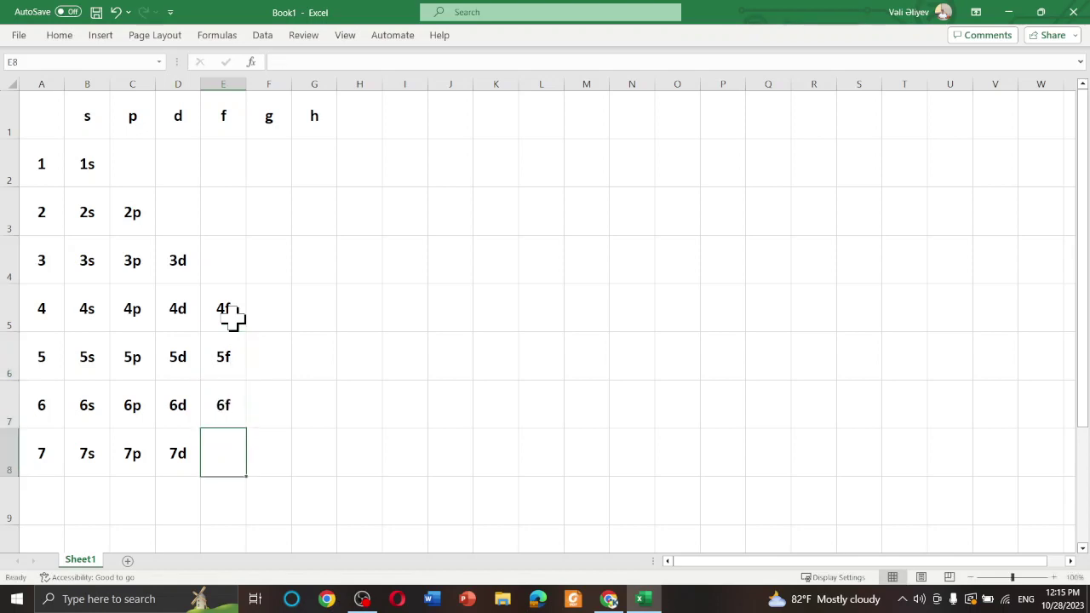
type("7f")
key("Return")
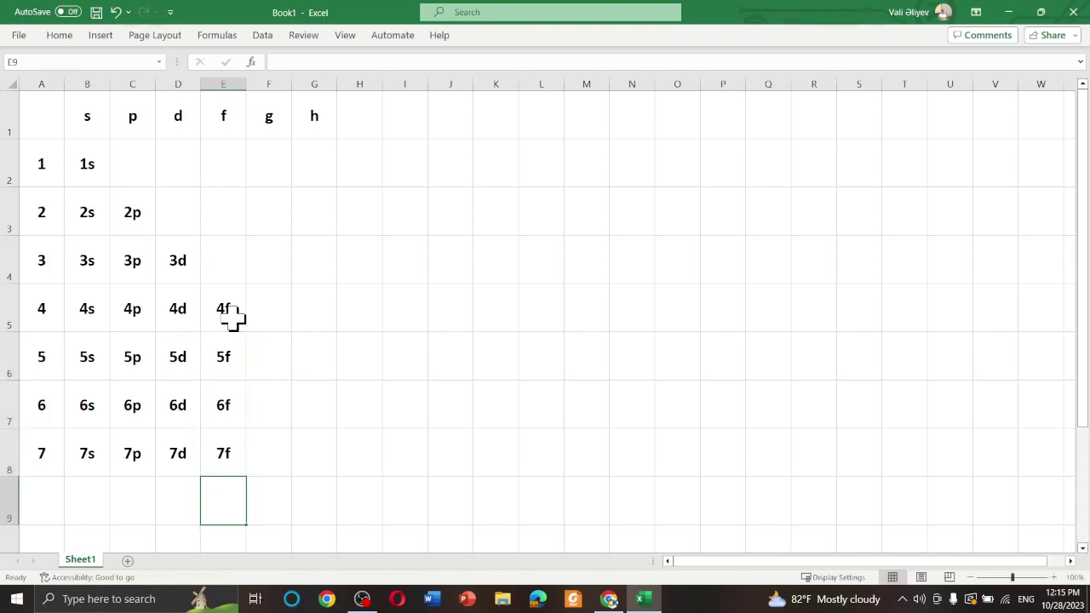
Fill the g column by entering 5g, 6g and 7f in cells F6 to F8.
left_click(267, 367)
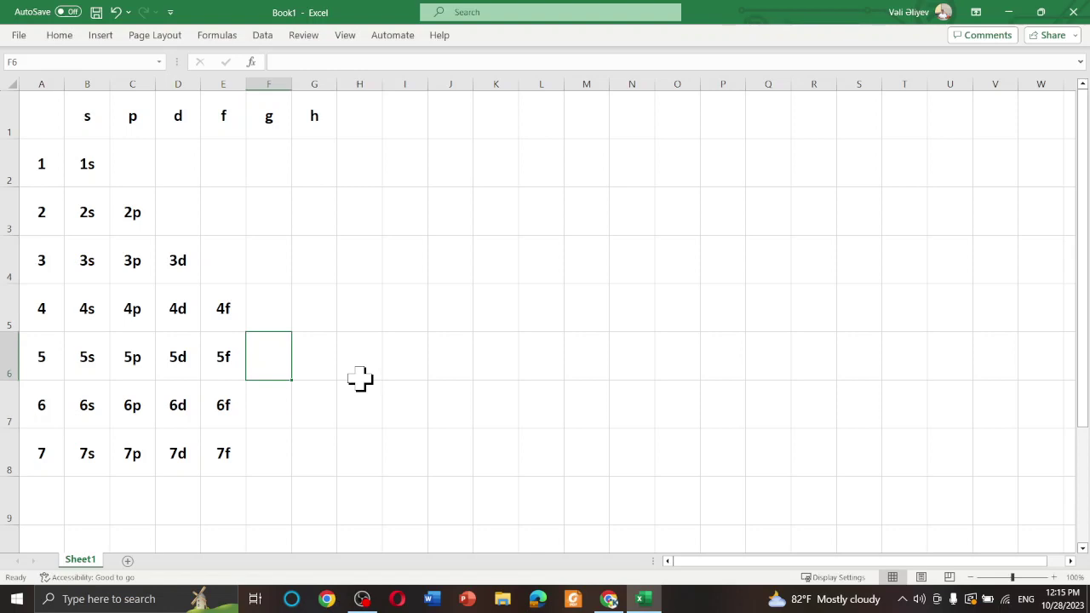
type("5g")
key("Return")
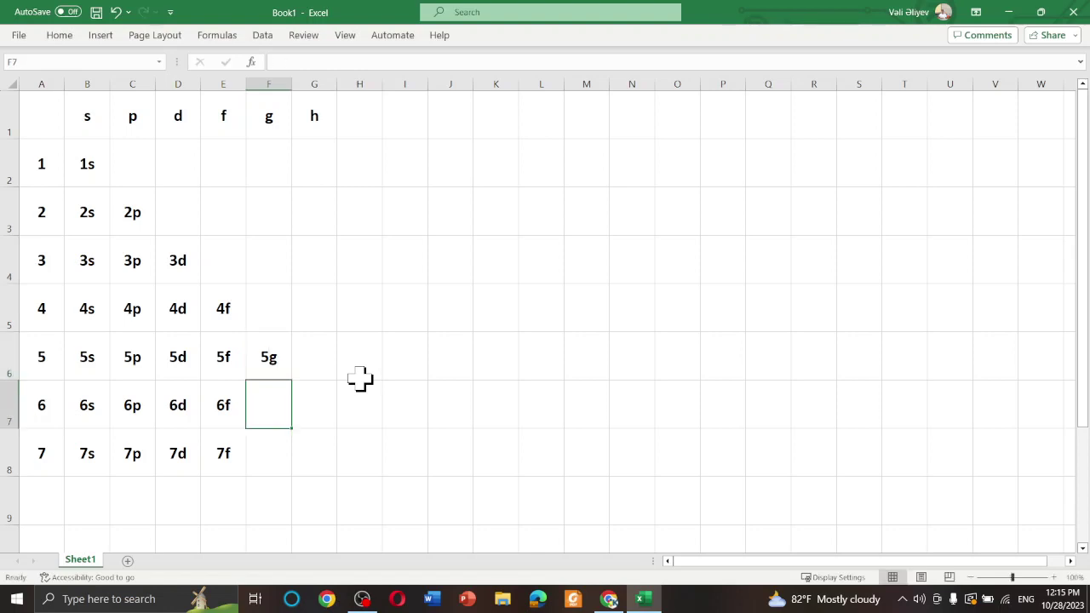
type("6g")
key("Return")
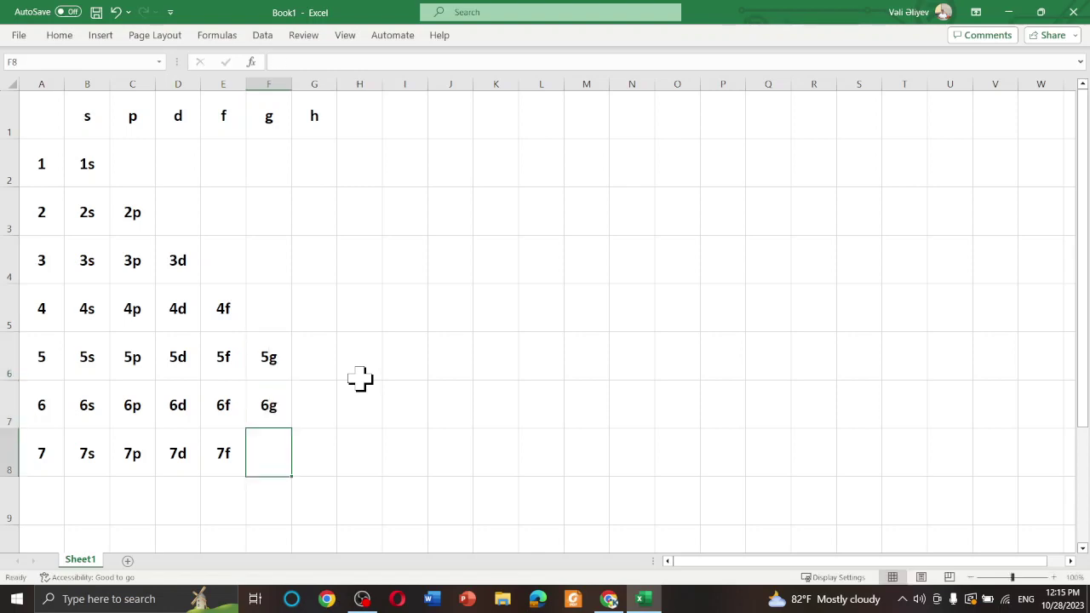
type("7")
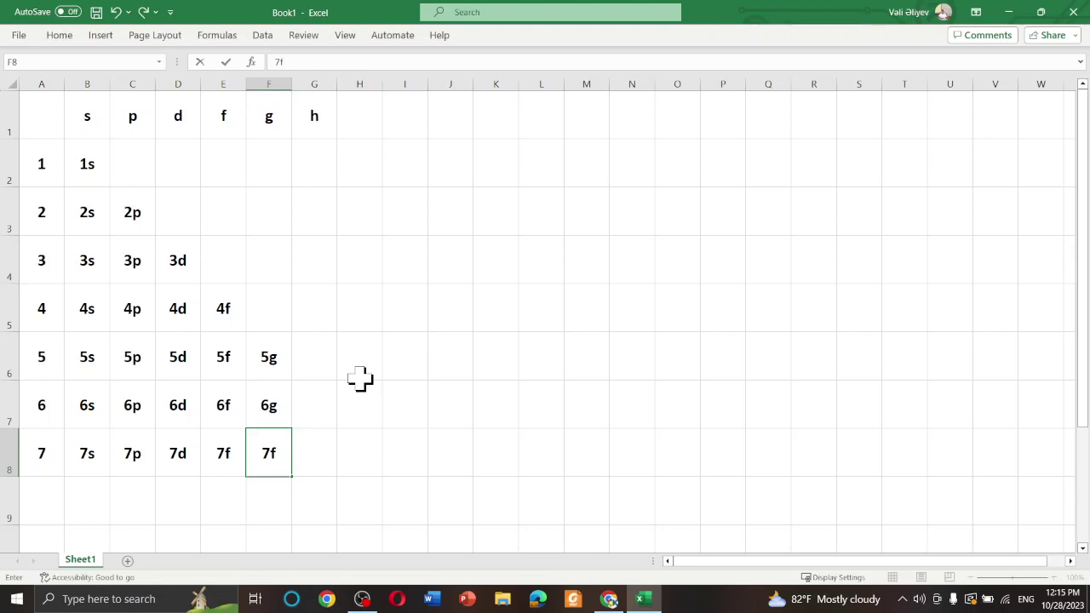
type("f")
key("Up")
Fill the h column by entering 6h in cell G7 and 7h in cell G8.
key("Right")
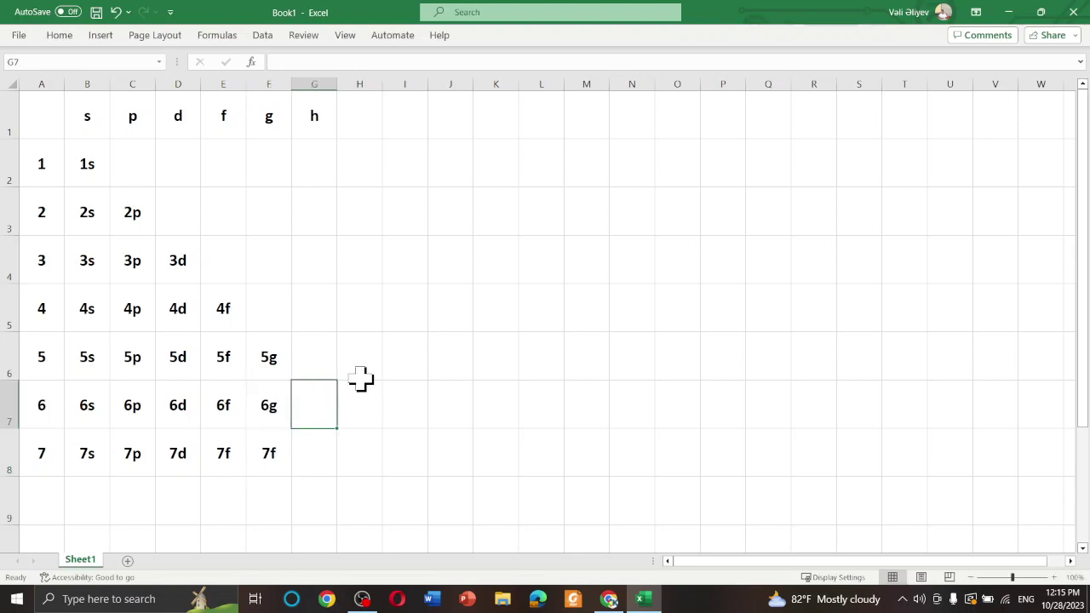
type("6")
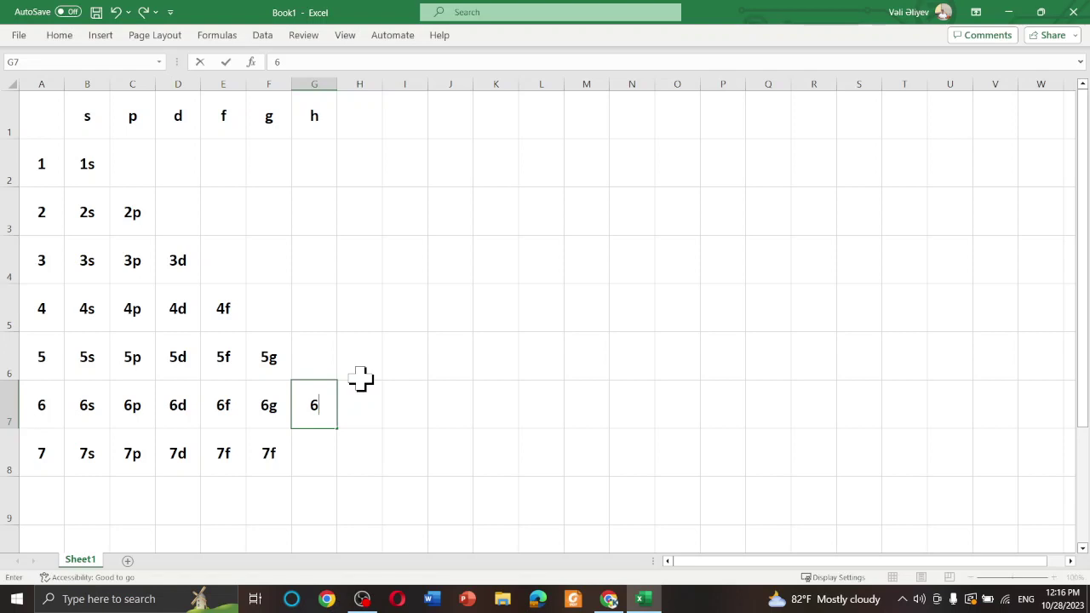
type("h")
key("Return")
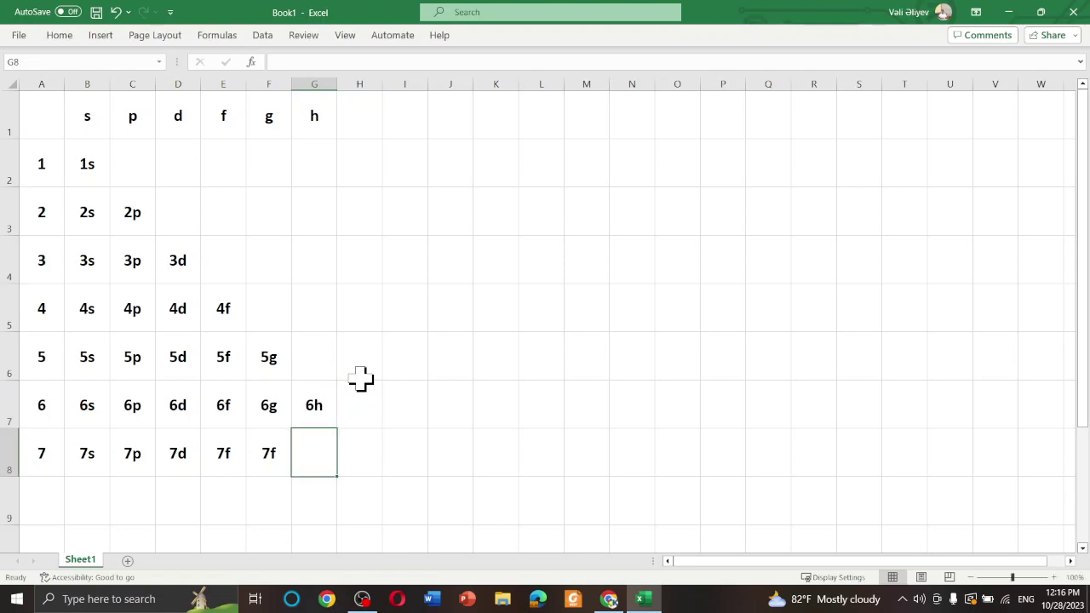
type("7d")
key("BackSpace")
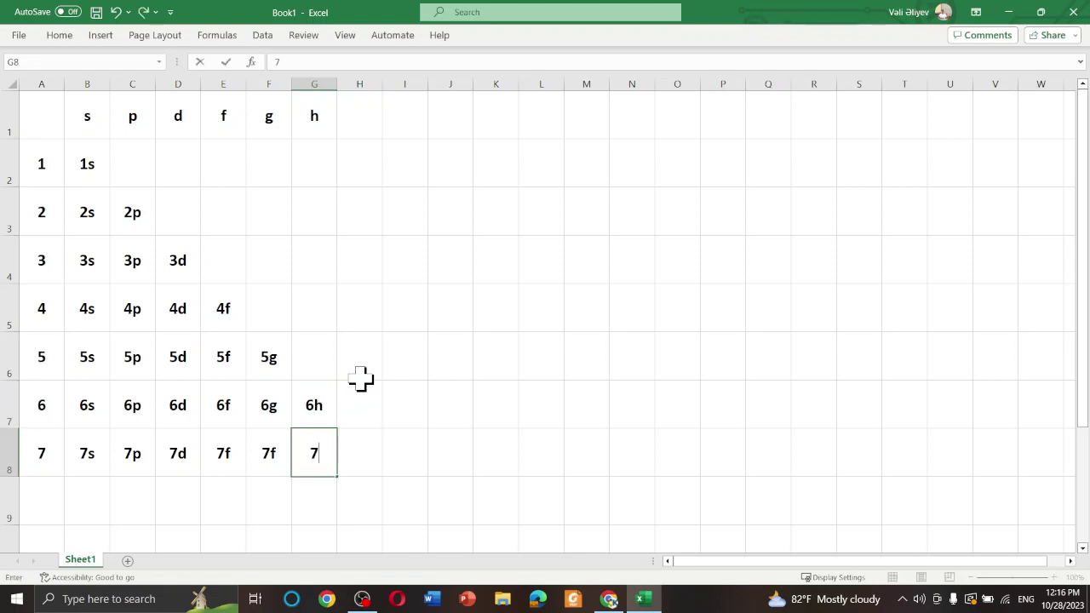
type("h")
key("Return")
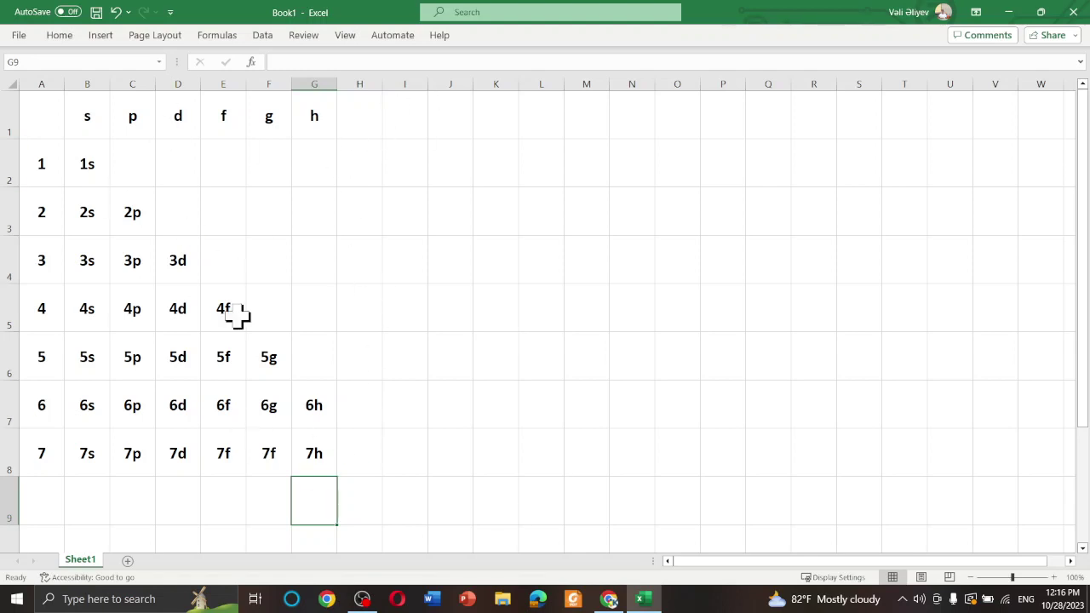
left_click_drag(55, 153, 10, 443)
left_click_drag(83, 121, 307, 131)
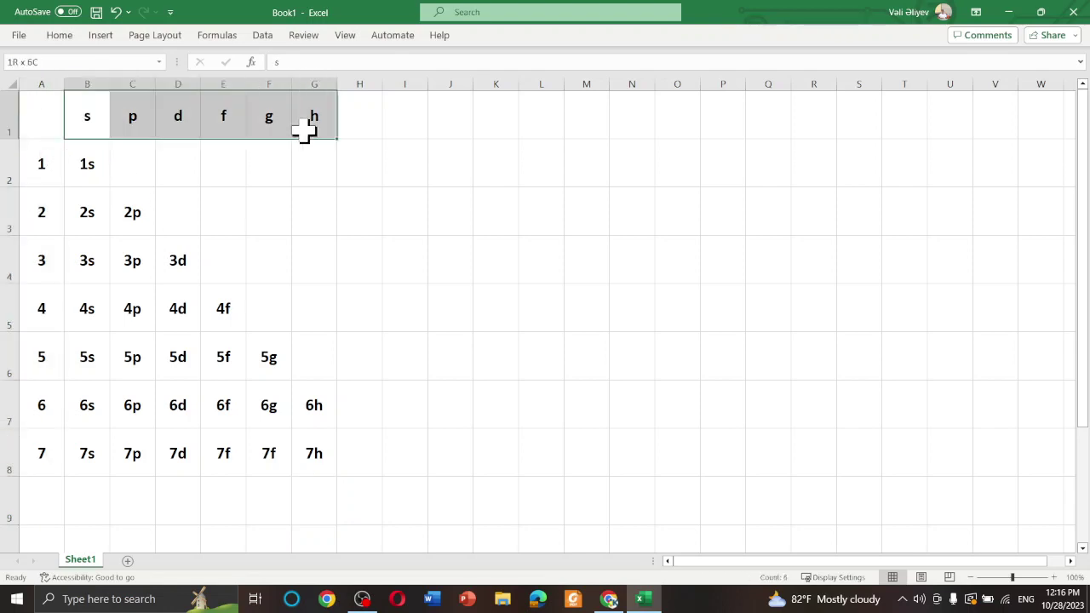
left_click(160, 249)
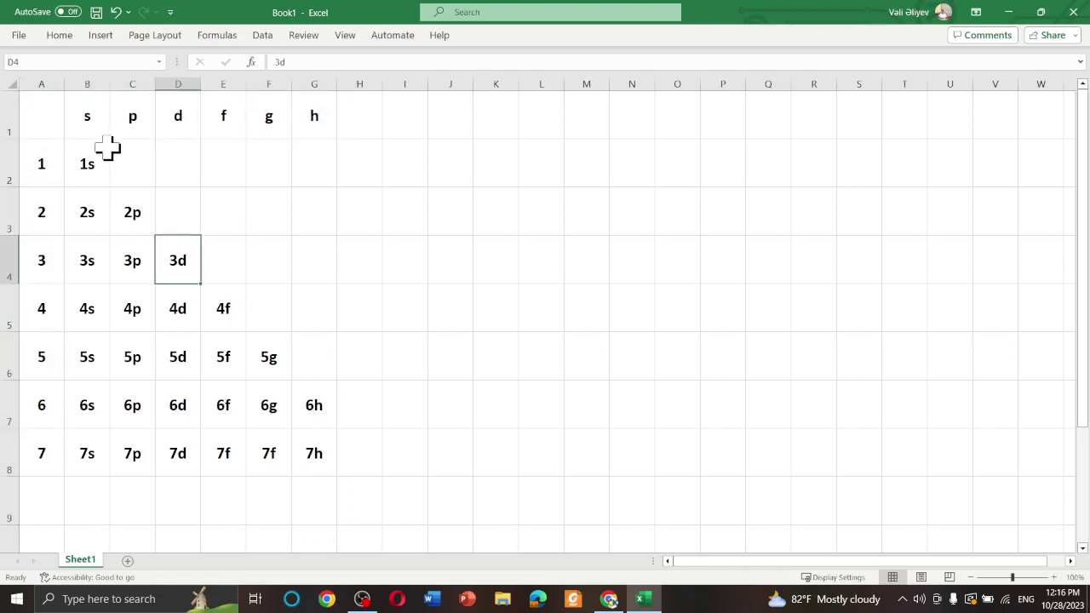
left_click_drag(93, 156, 312, 440)
left_click(455, 317)
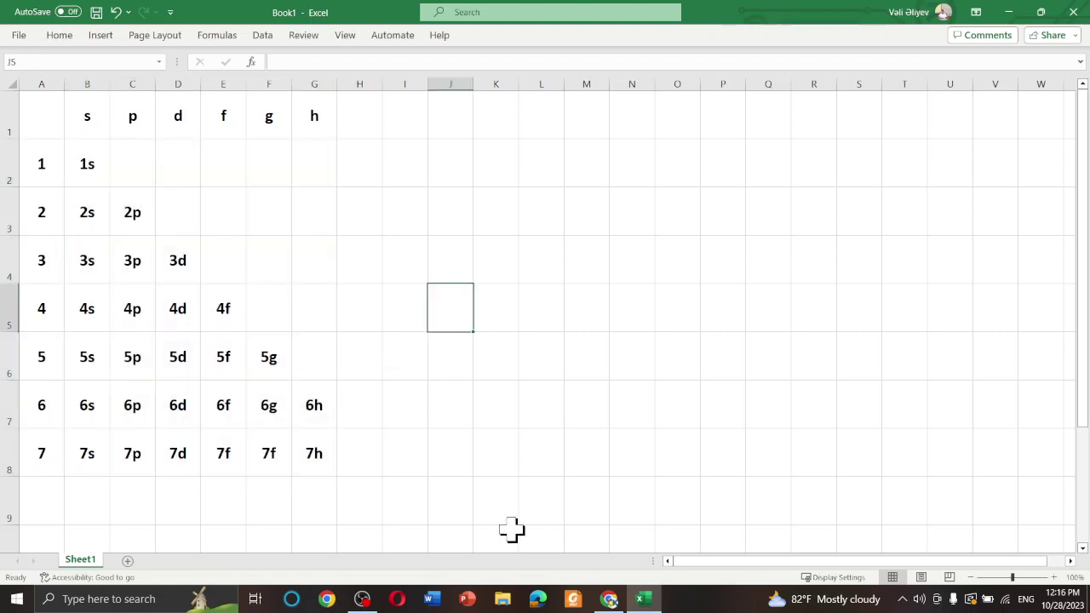
left_click(378, 498)
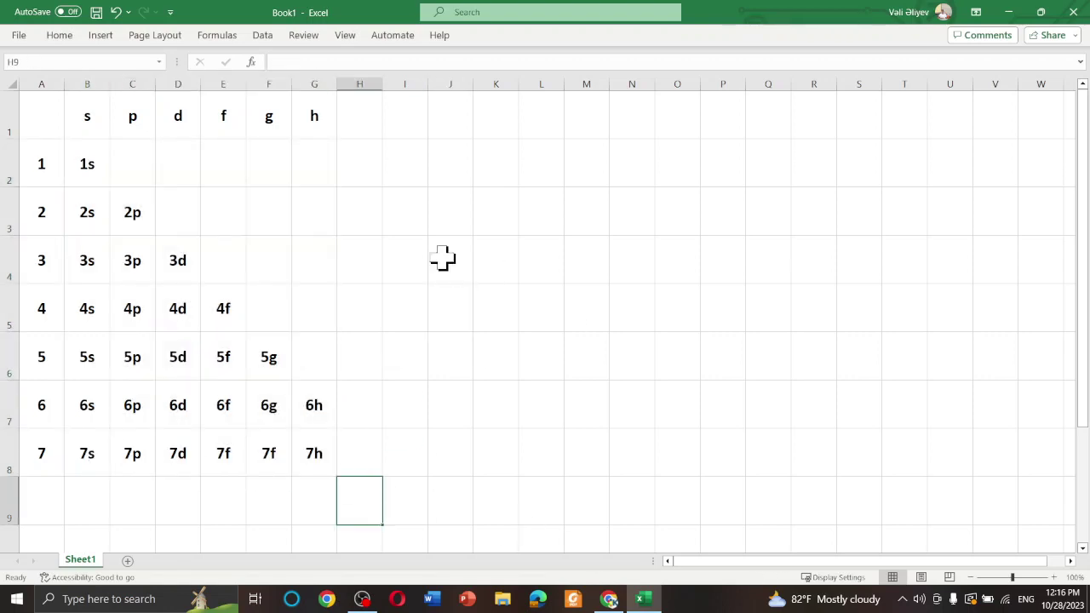
Capture the subshell table in cells A1 to G8 as a screenshot and copy it to the clipboard.
key("Print")
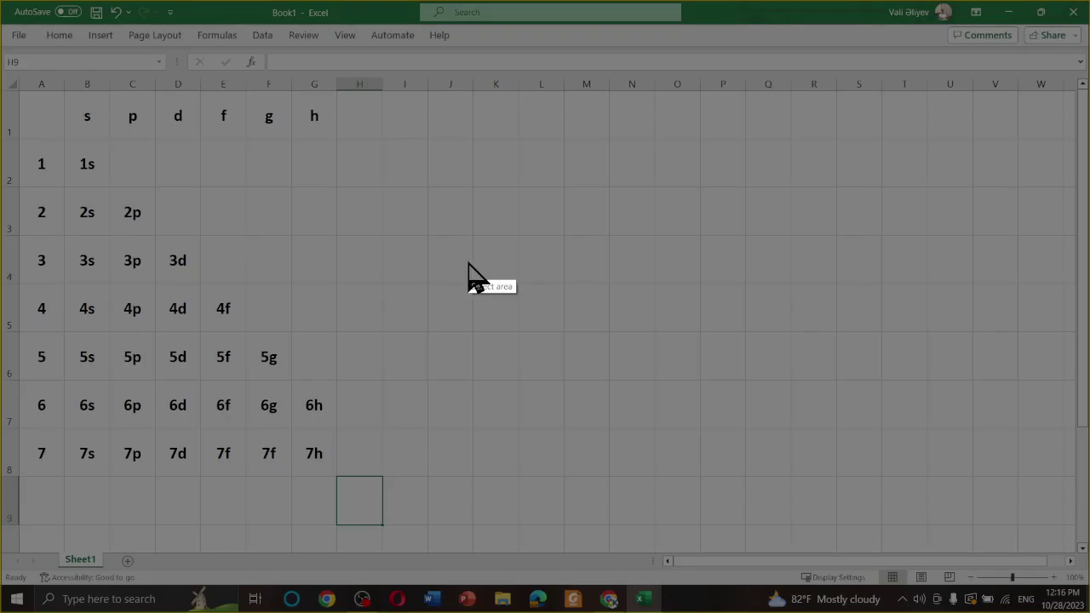
left_click_drag(18, 92, 338, 471)
key("ctrl+c")
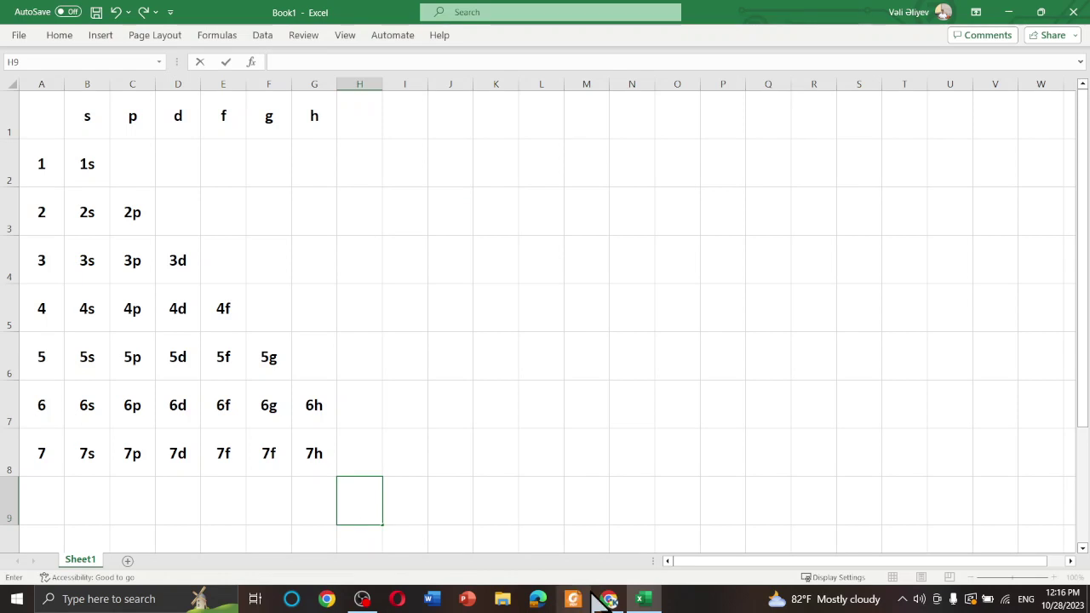
Switch to Foxit Reader and create a new PDF from the copied table image, viewed at 100%.
key("alt+Tab")
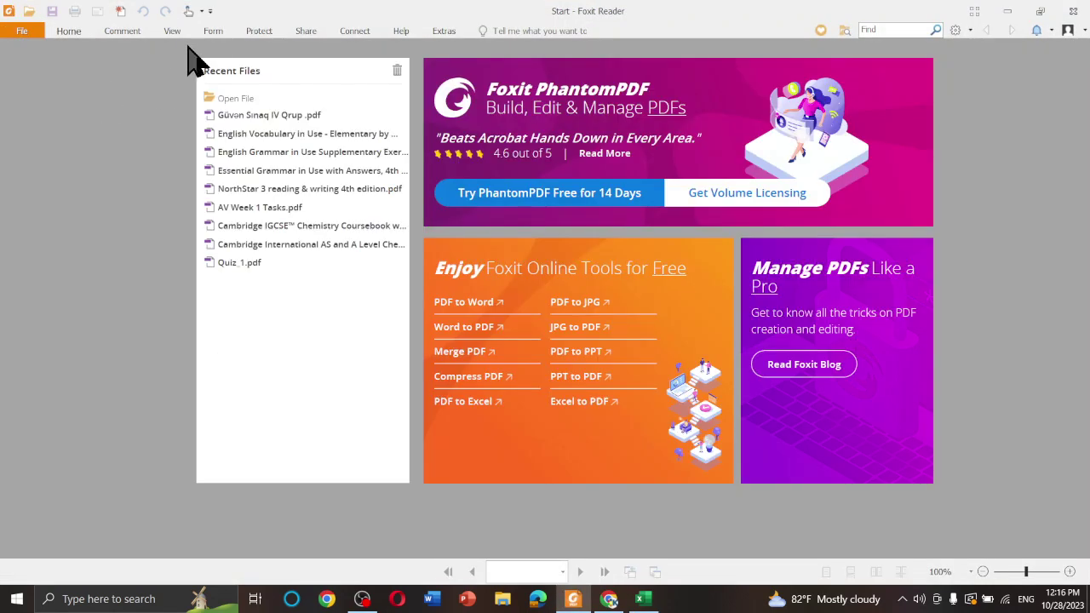
left_click(120, 11)
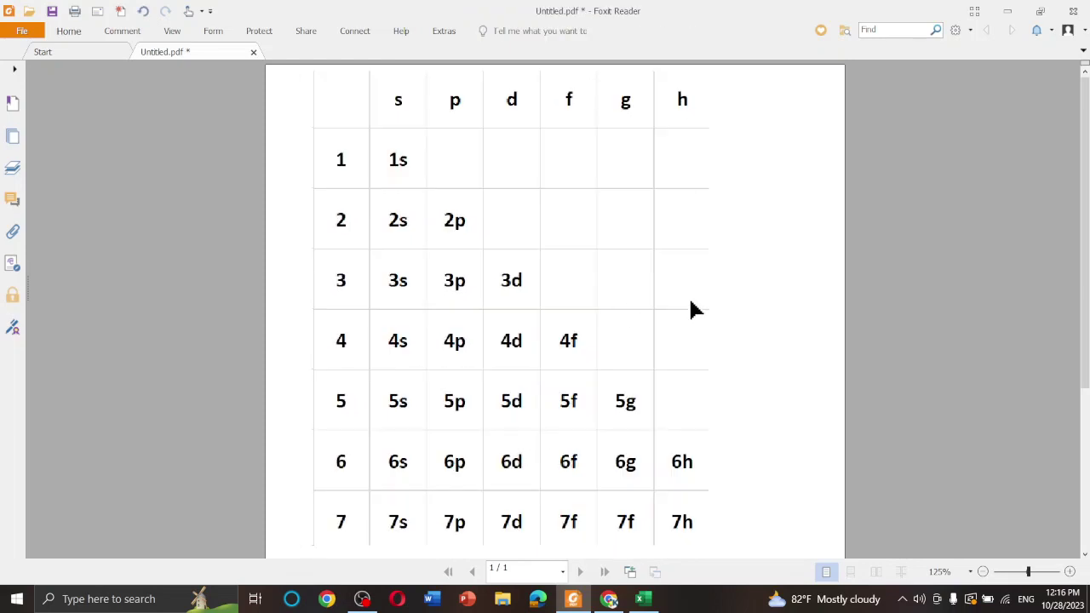
key("ctrl+minus")
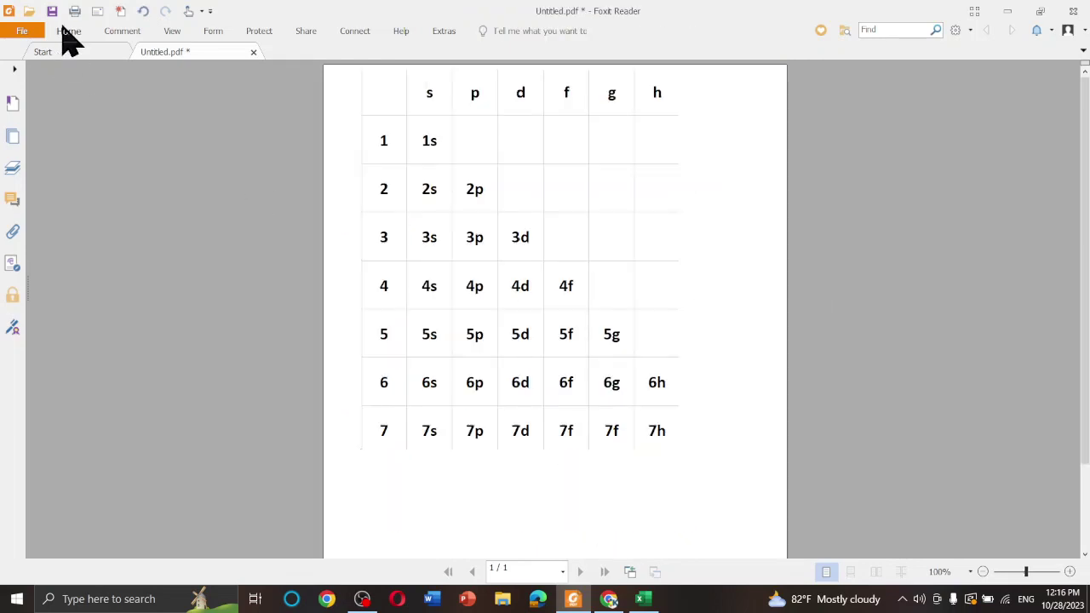
Add the typewriter text 1s in size 18 on the page below the table's first columns.
left_click(122, 30)
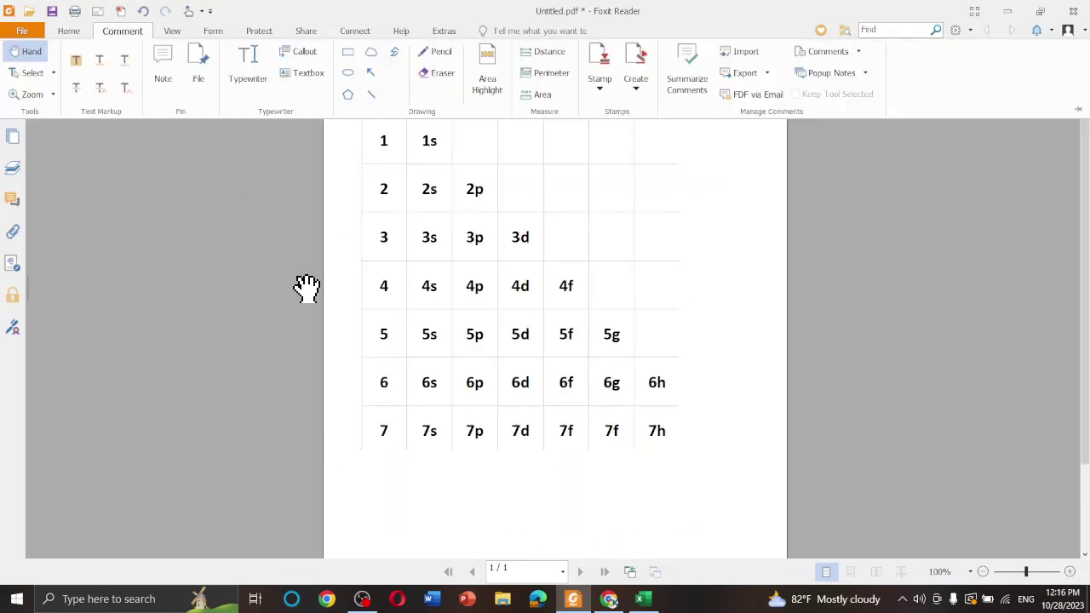
left_click(252, 90)
left_click(358, 511)
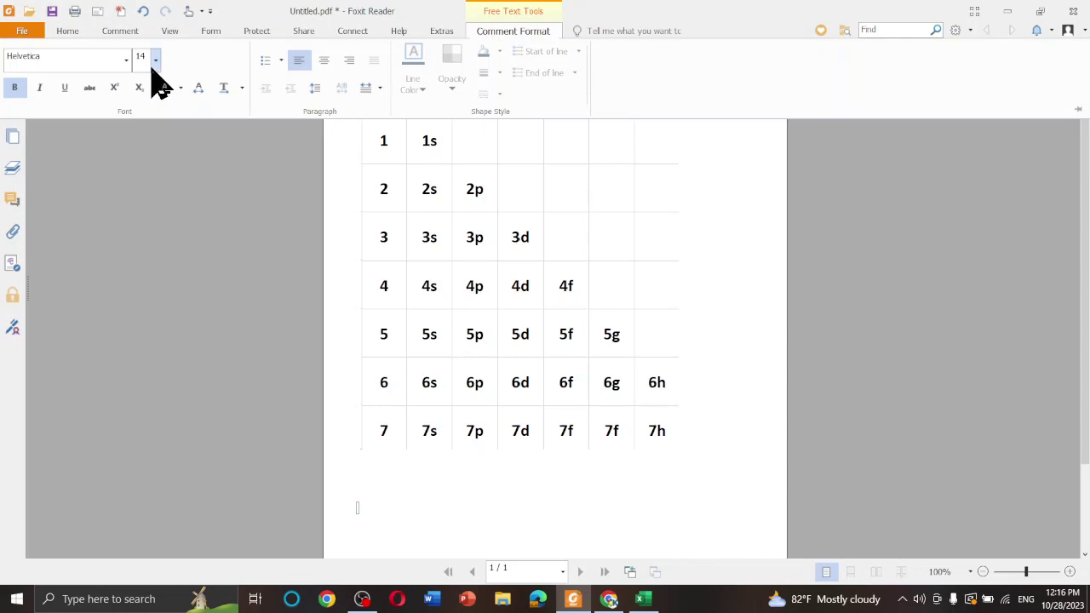
left_click(155, 58)
left_click(146, 134)
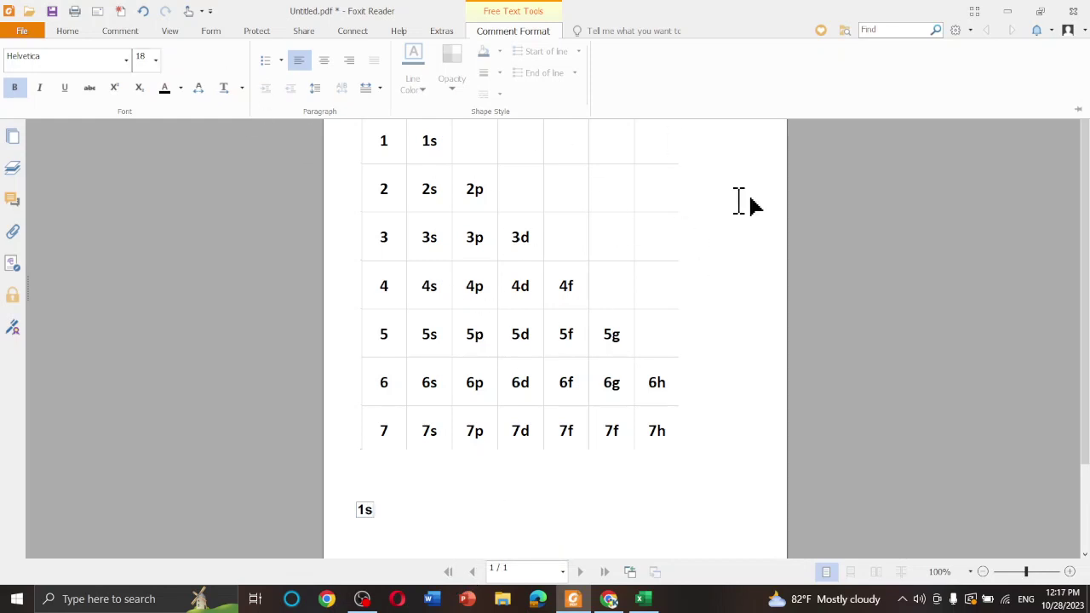
Draw down-left diagonal arrows through 1s, through 2s, from 2p to 3s, from 3p to 4s, from 3d to 5s and from 4d to 6s.
left_click(122, 31)
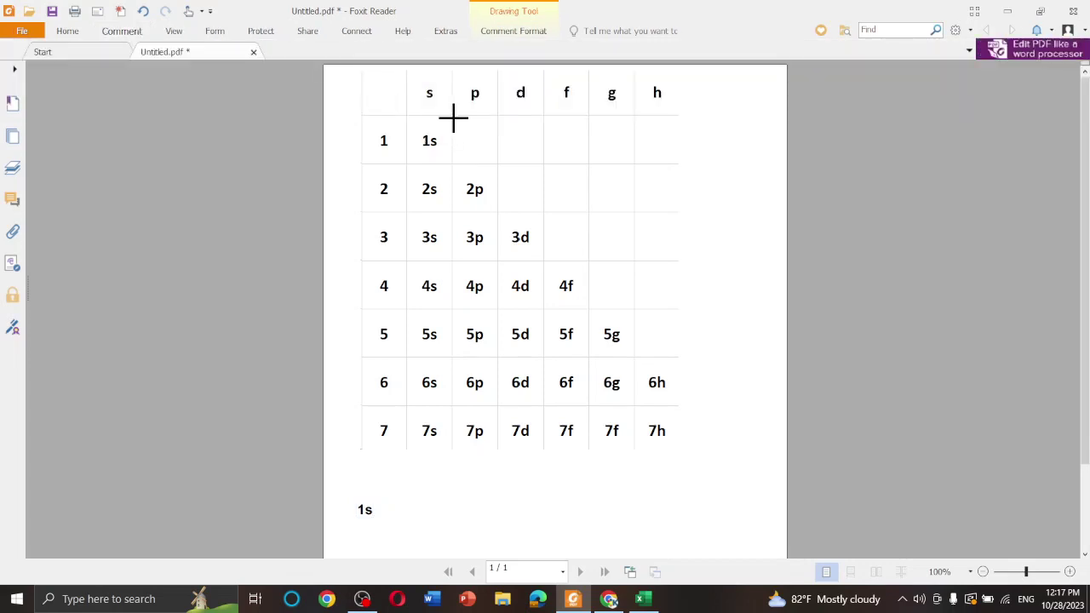
left_click_drag(452, 119, 410, 161)
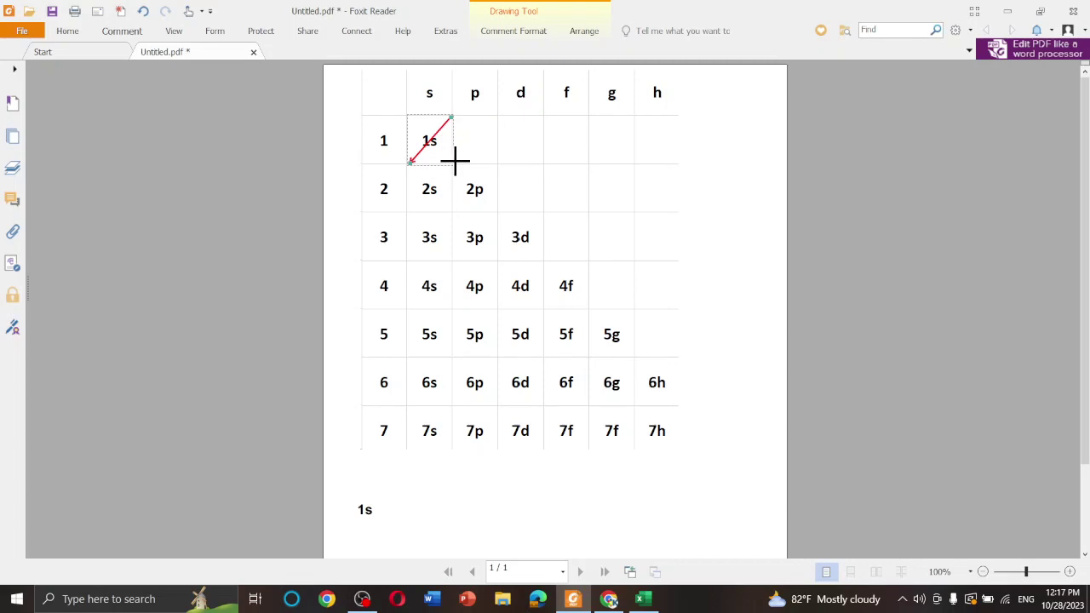
left_click_drag(451, 166, 409, 213)
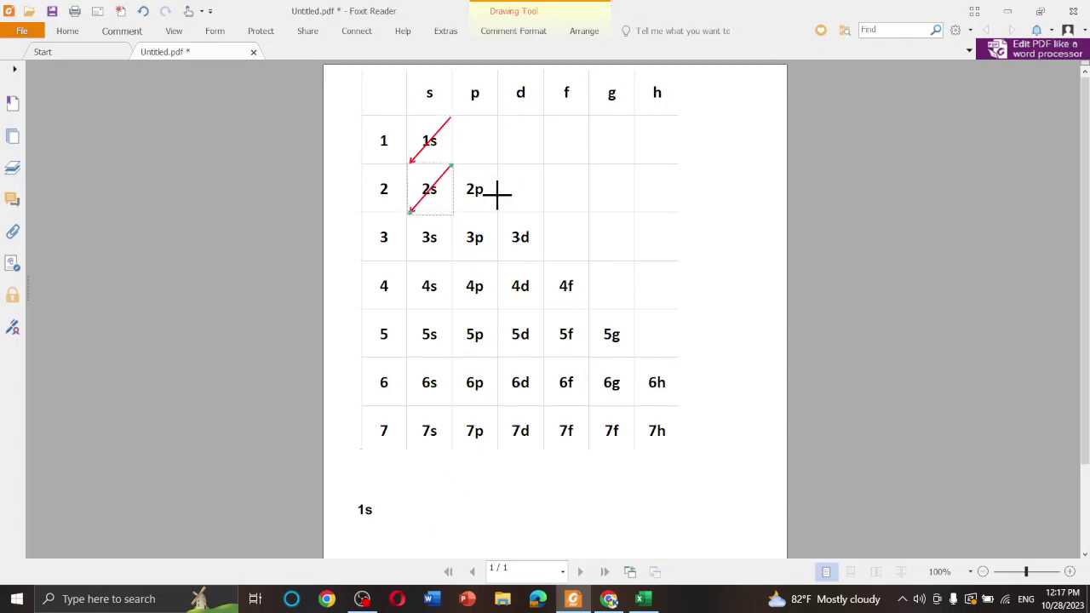
left_click_drag(499, 165, 409, 260)
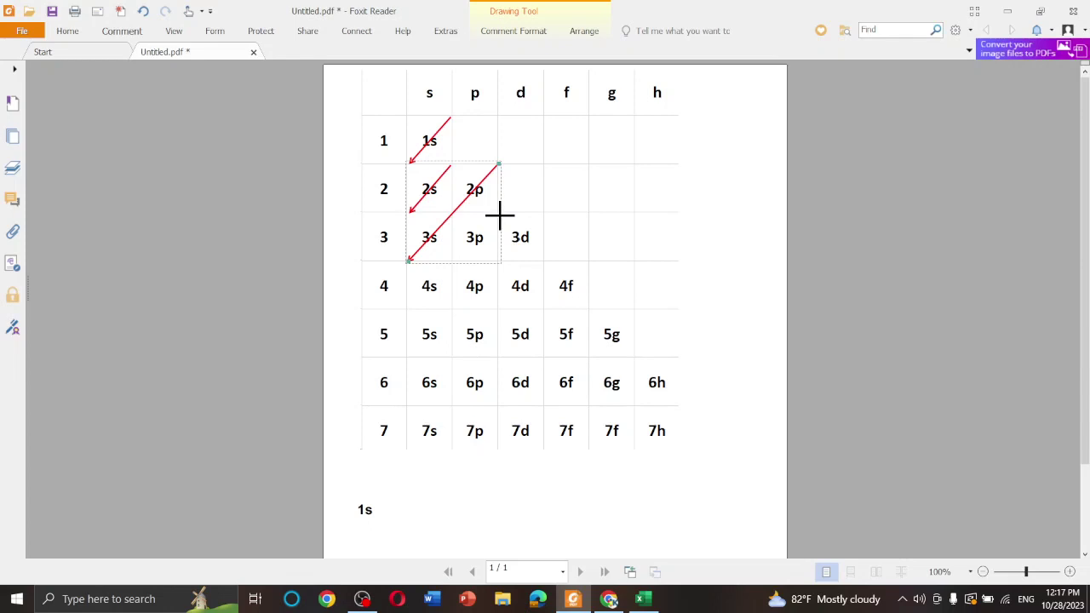
left_click_drag(495, 216, 413, 305)
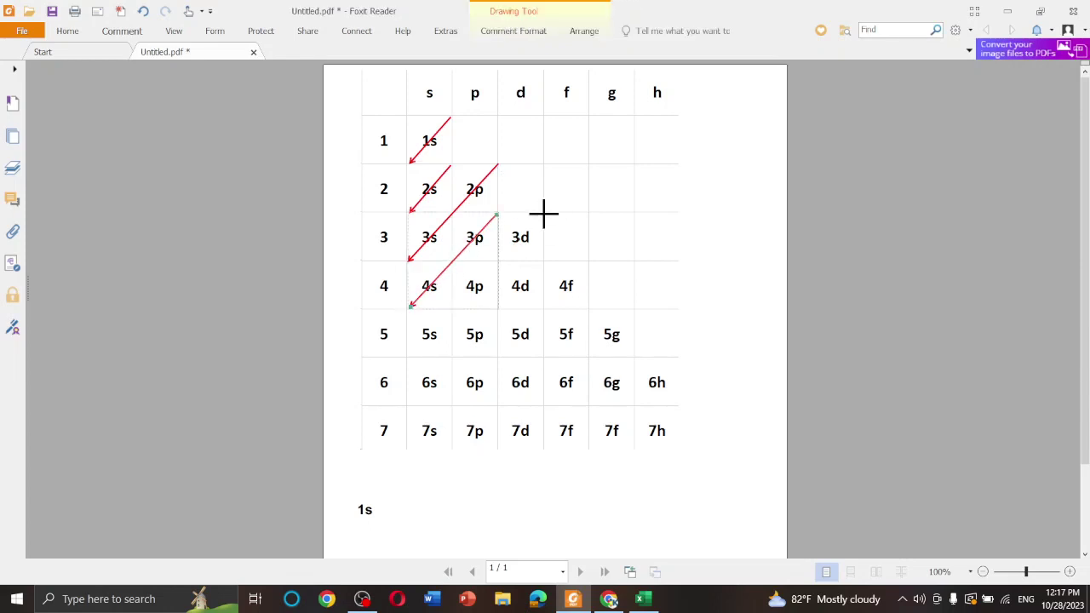
left_click_drag(544, 213, 410, 357)
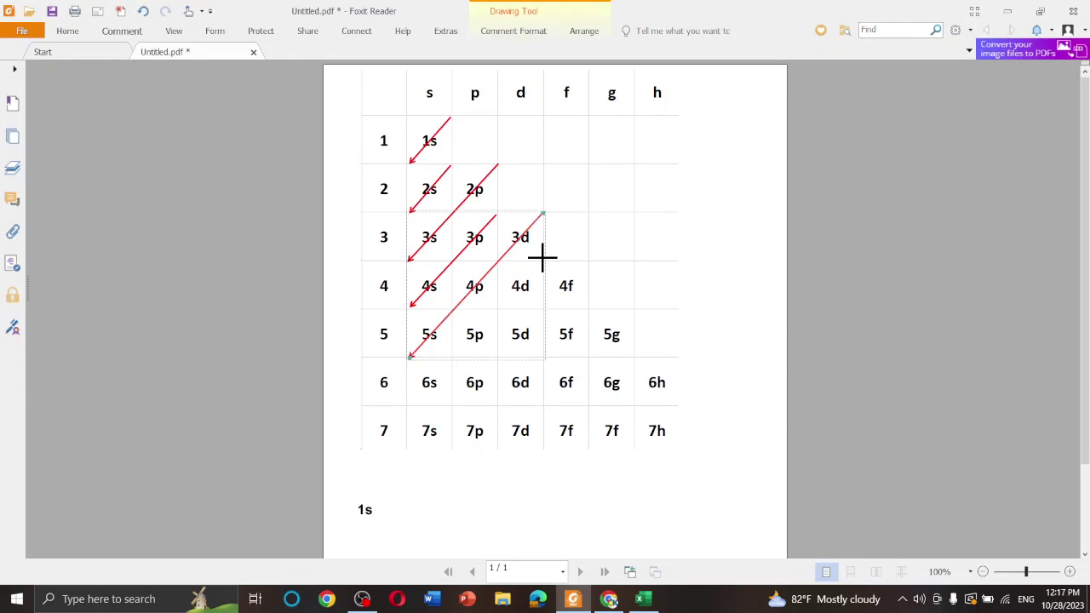
left_click_drag(543, 263, 407, 405)
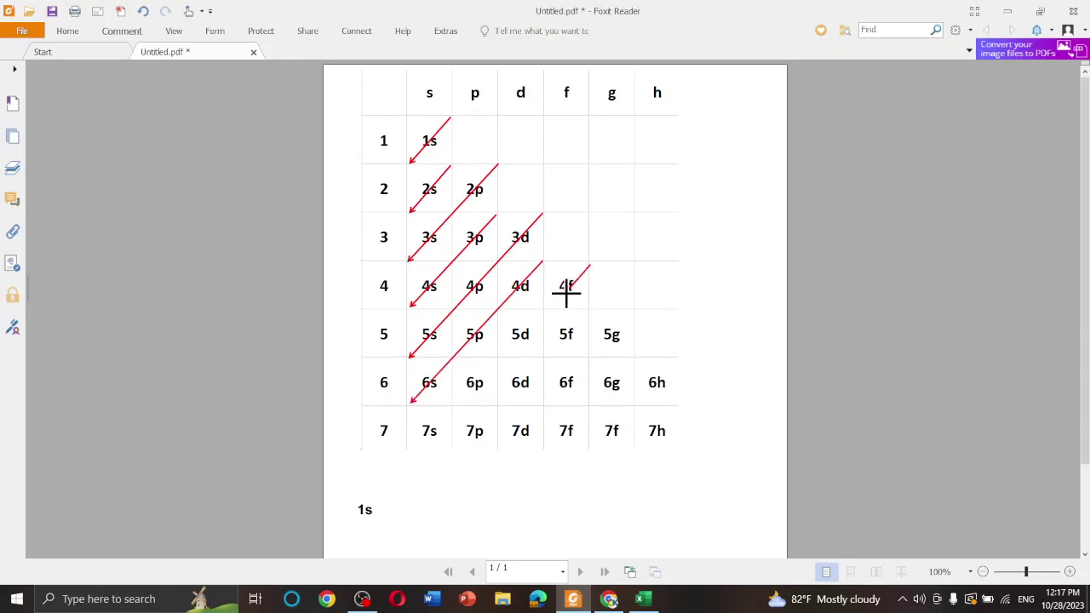